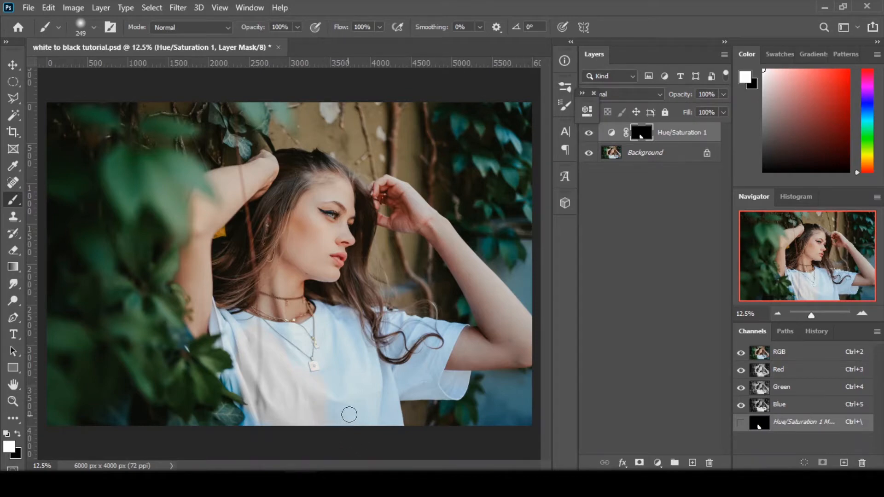
Step: Colorize the shirt's Hue/Saturation adjustment layer with hue 0, saturation 86 and lightness -16
left_click(611, 133)
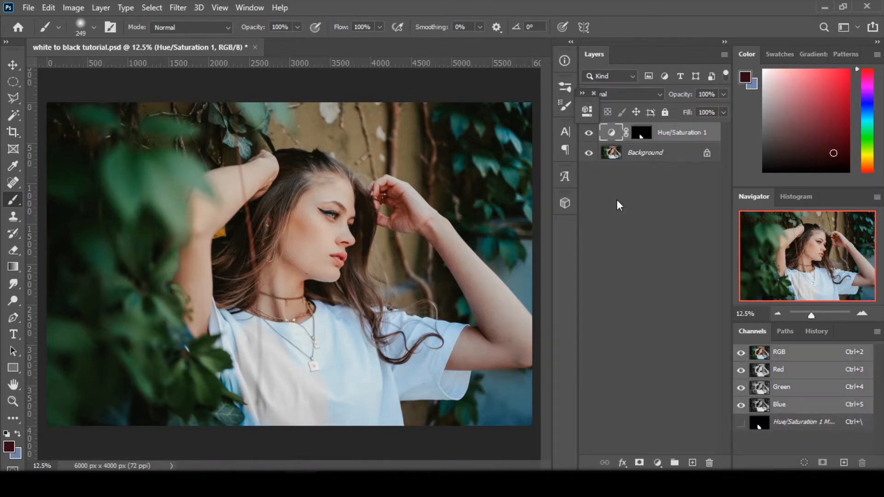
double_click(612, 133)
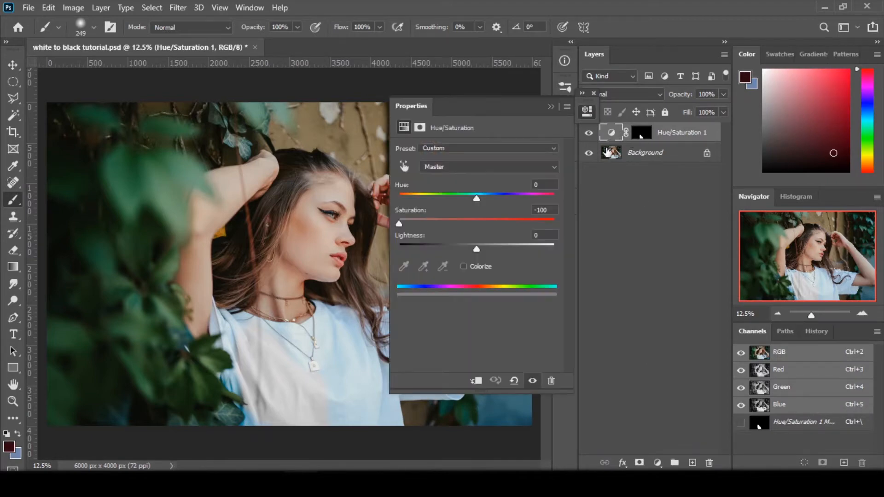
left_click(463, 266)
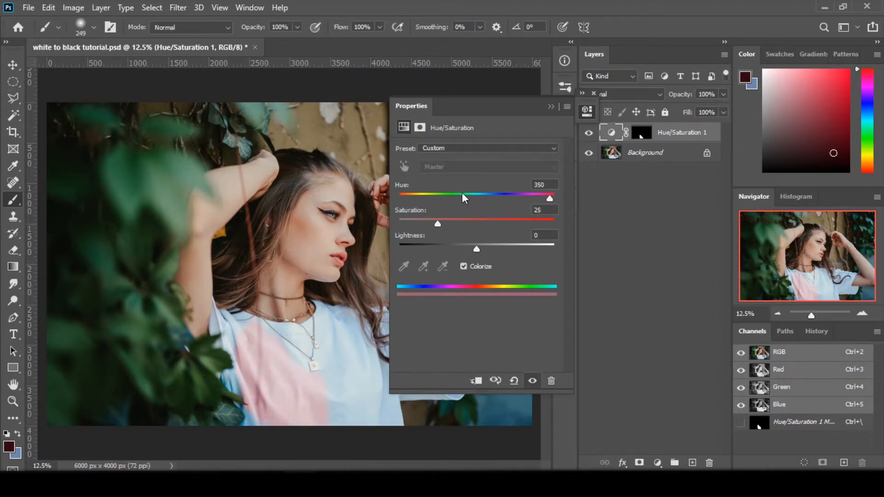
left_click_drag(462, 193, 386, 194)
left_click_drag(437, 223, 465, 247)
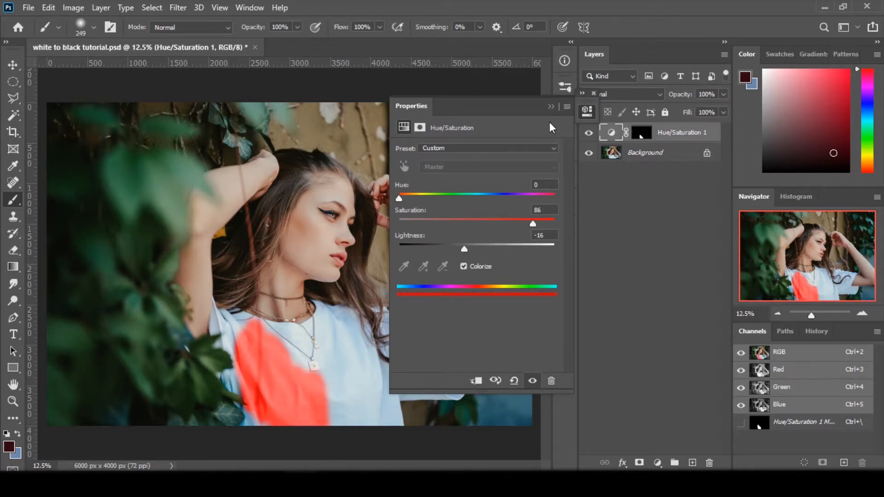
left_click(550, 107)
Step: Paint white on the Hue/Saturation layer mask to extend the colour over the rest of the shirt's body and sleeve
left_click_drag(639, 131, 641, 132)
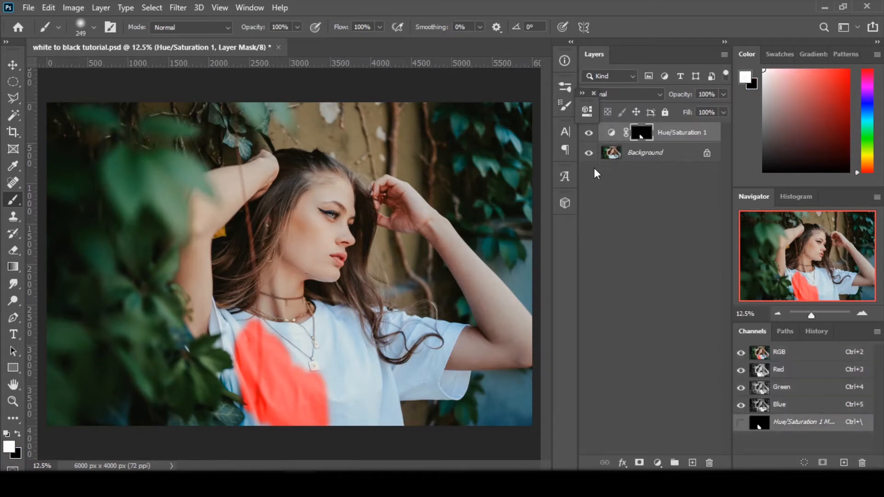
mouse_move(261, 346)
left_mouse_down()
mouse_move(230, 324)
mouse_move(260, 392)
mouse_move(248, 410)
mouse_move(254, 422)
mouse_move(287, 408)
mouse_move(310, 371)
mouse_move(335, 416)
mouse_move(346, 352)
mouse_move(360, 395)
mouse_move(331, 391)
mouse_move(349, 378)
mouse_move(382, 408)
mouse_move(383, 350)
mouse_move(434, 380)
mouse_move(340, 336)
mouse_move(301, 338)
mouse_move(330, 334)
mouse_move(341, 317)
mouse_move(354, 373)
left_mouse_up()
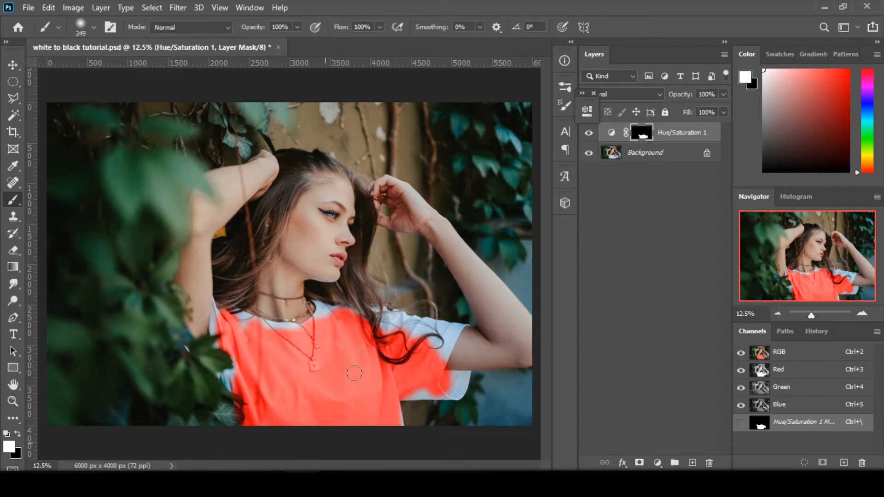
mouse_move(389, 426)
left_mouse_down()
mouse_move(390, 383)
mouse_move(404, 420)
left_mouse_up()
Step: Turn the painted shirt area dark green by setting the Hue/Saturation layer's hue to 170 and lightness to -85
double_click(611, 133)
left_click_drag(464, 249, 410, 247)
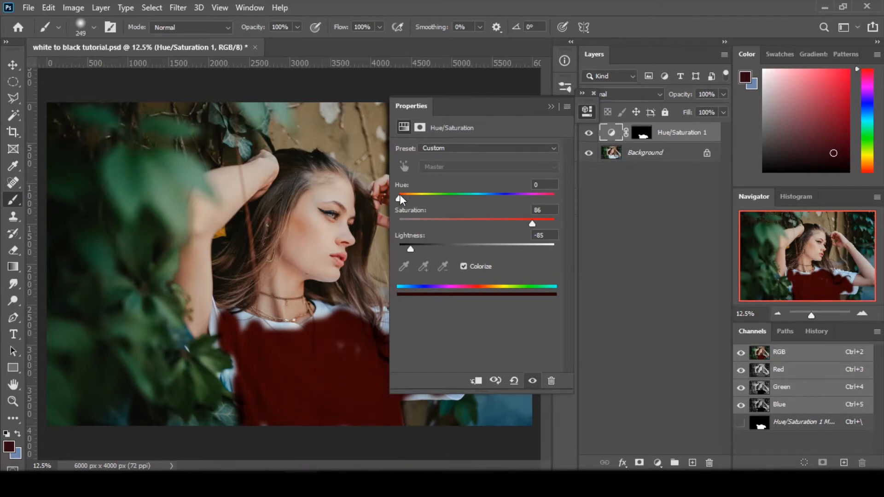
left_click_drag(399, 194, 472, 226)
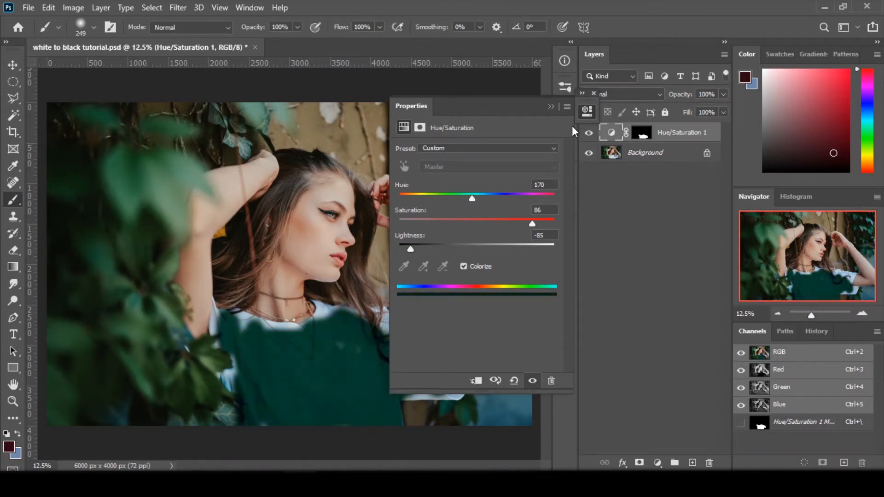
left_click(586, 112)
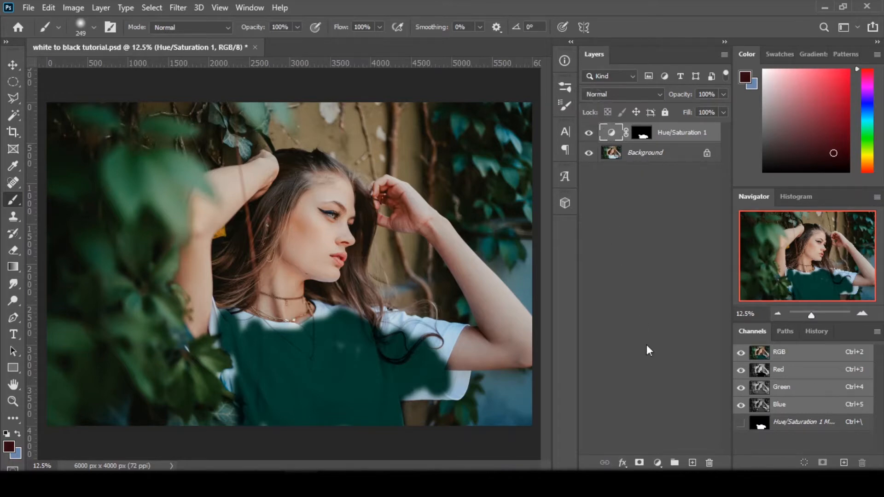
Step: Delete the Hue/Saturation adjustment layer and duplicate the Background layer
left_click(708, 462)
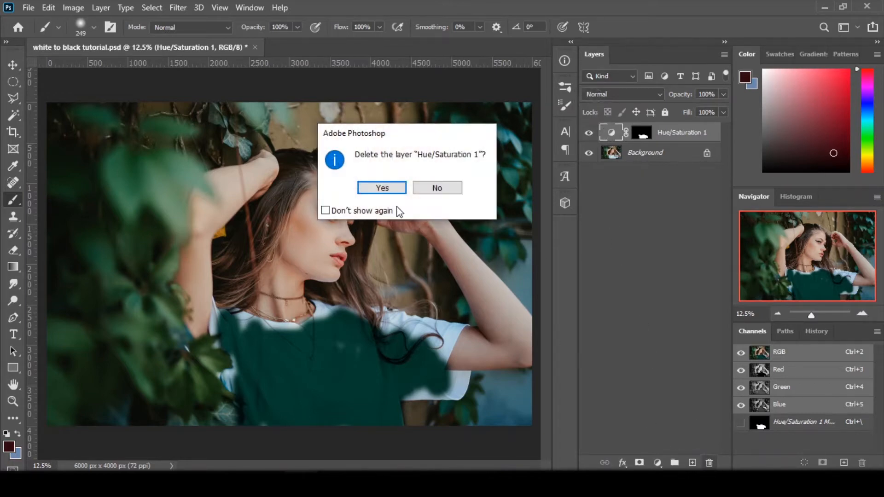
left_click(394, 188)
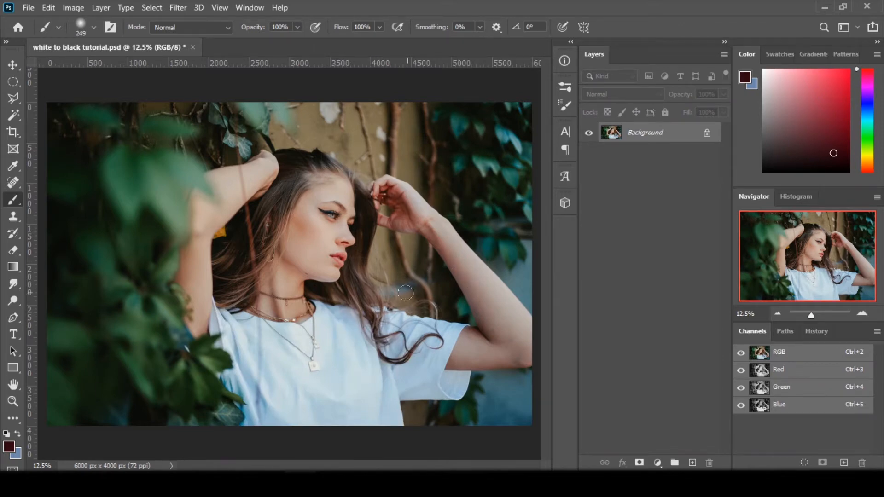
key("ctrl+j")
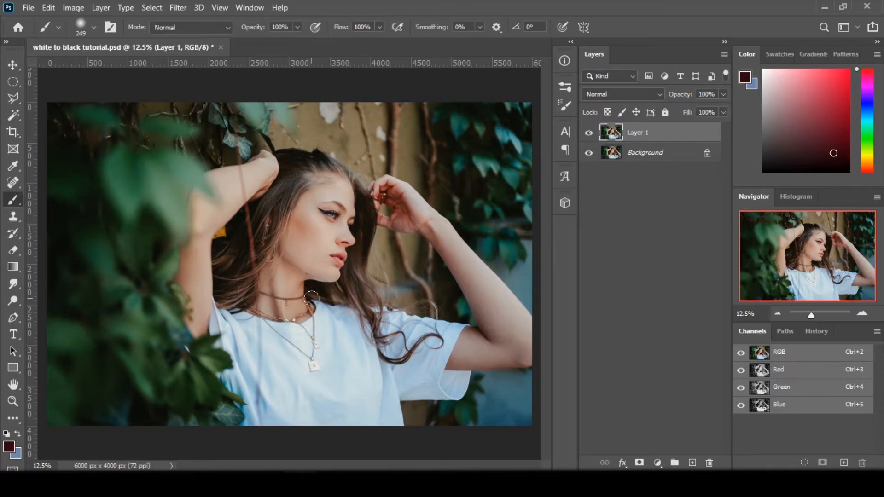
Step: Enter Select and Mask for the duplicated layer and set the red overlay's opacity to 33%
left_click(14, 115)
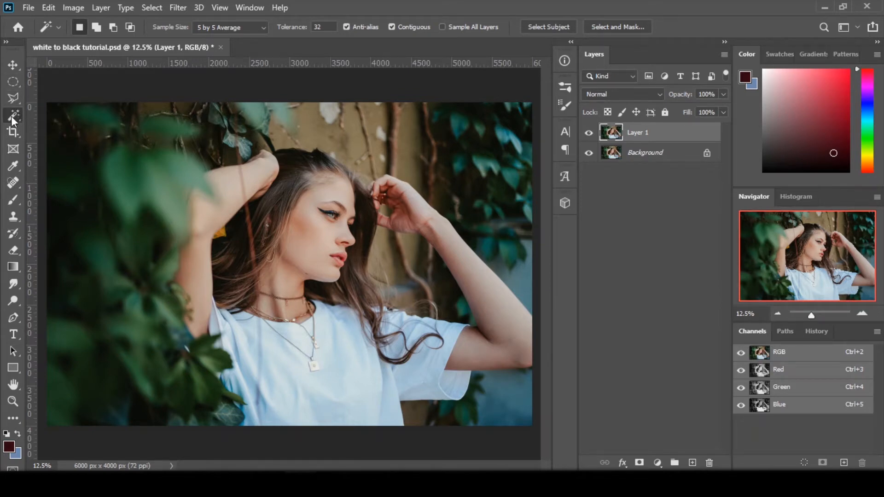
left_click(617, 26)
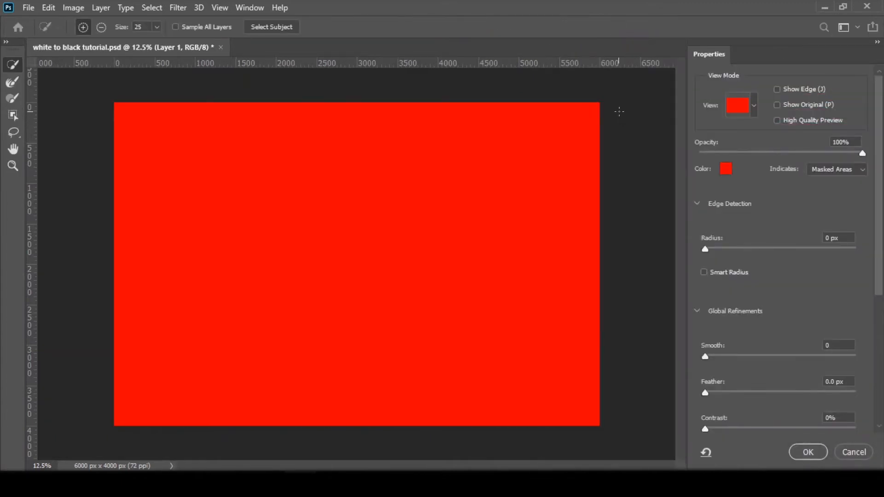
left_click_drag(781, 154, 752, 159)
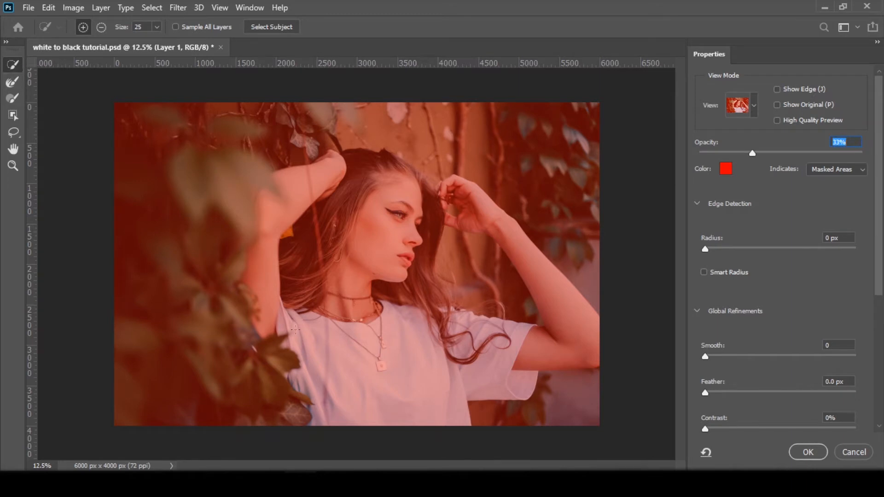
Step: Brush a quick selection over the whole white shirt, including the shoulder area around the hair curls
mouse_move(286, 319)
left_mouse_down()
mouse_move(308, 343)
mouse_move(322, 336)
mouse_move(335, 373)
mouse_move(328, 393)
left_mouse_up()
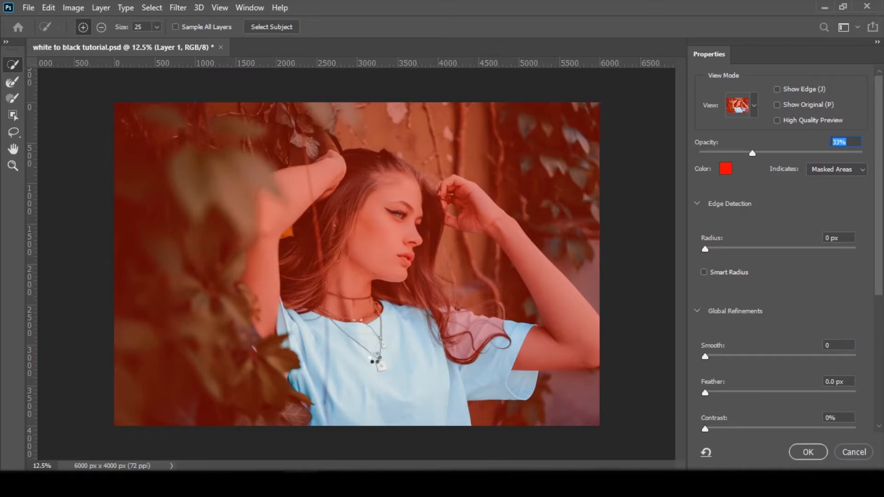
key("alt")
left_click_drag(492, 332, 463, 325)
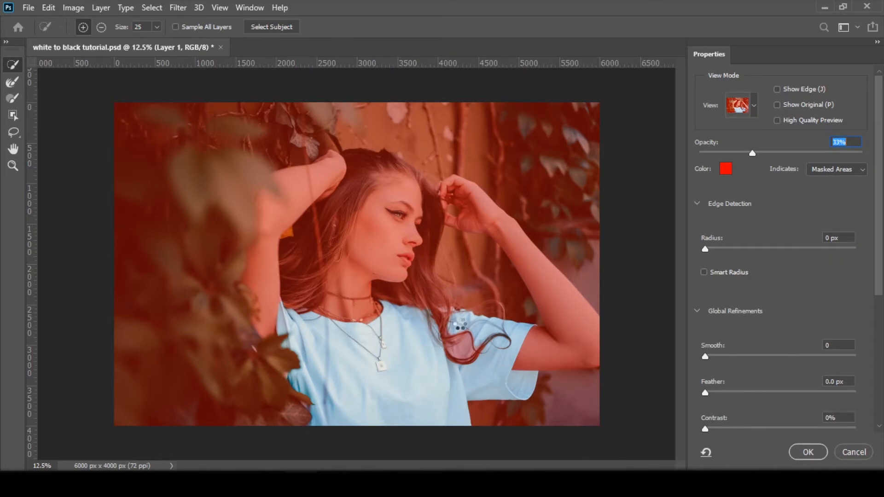
left_click_drag(460, 323, 467, 341)
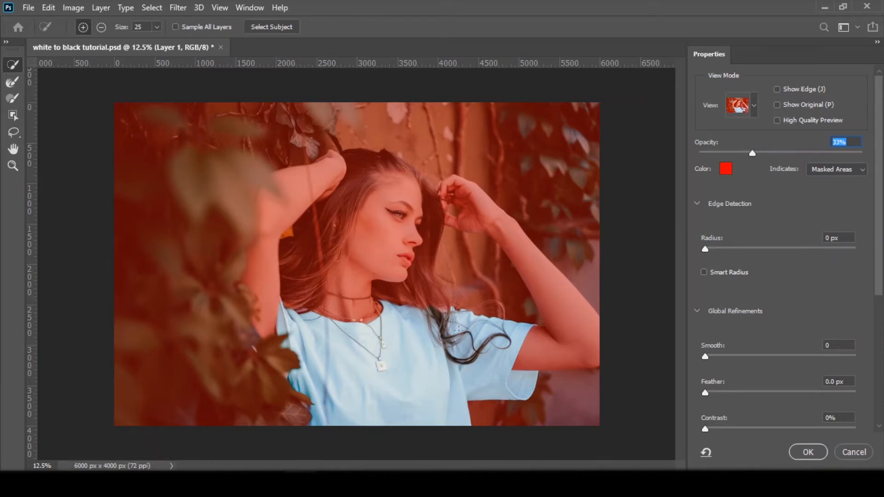
Step: Set the overlay opacity to 100% and brush over the hair strands on the shoulder with the Refine Edge Brush to exclude them
left_click(12, 82)
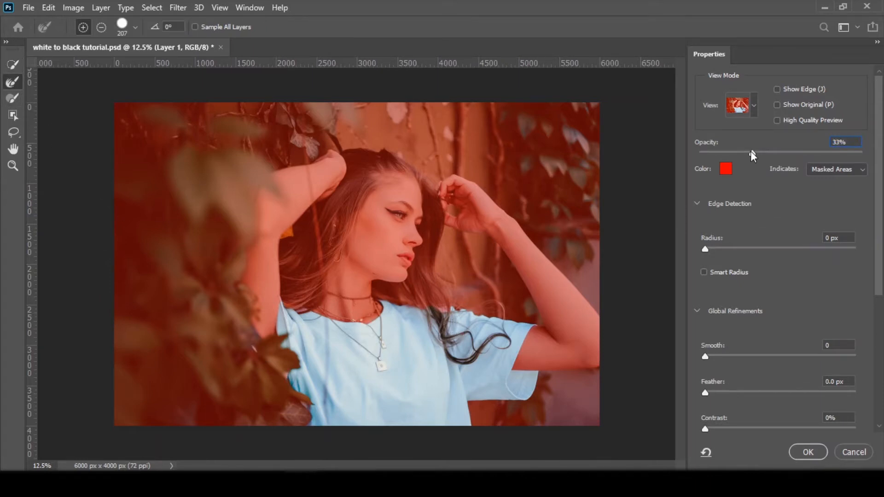
left_click_drag(750, 151, 878, 182)
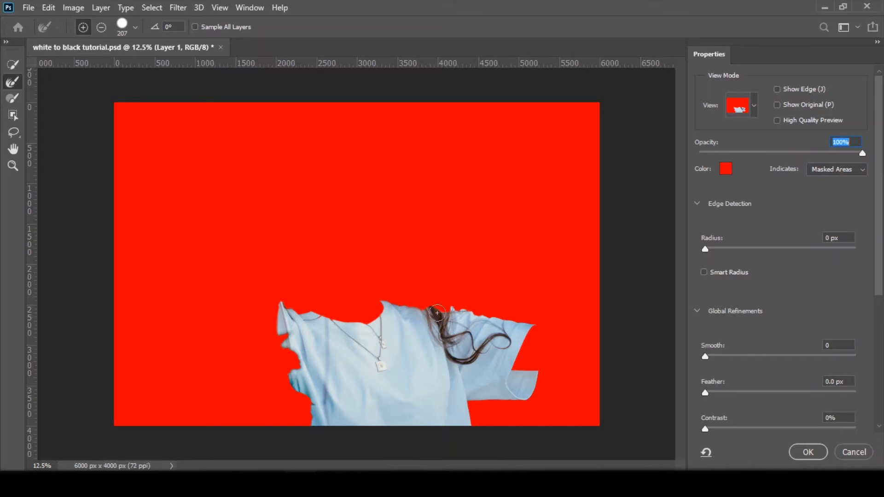
left_click(443, 279)
mouse_move(436, 289)
left_mouse_down()
mouse_move(429, 308)
mouse_move(455, 360)
mouse_move(435, 302)
mouse_move(454, 342)
mouse_move(443, 321)
mouse_move(482, 344)
mouse_move(480, 353)
mouse_move(452, 361)
mouse_move(498, 338)
mouse_move(512, 348)
mouse_move(503, 327)
mouse_move(468, 320)
mouse_move(492, 323)
mouse_move(459, 331)
mouse_move(475, 353)
mouse_move(459, 358)
mouse_move(499, 349)
mouse_move(479, 348)
mouse_move(446, 309)
left_mouse_up()
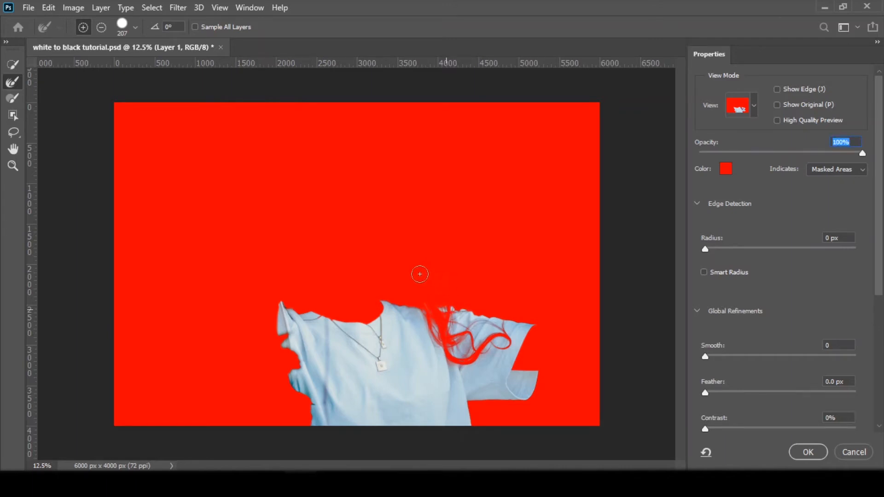
mouse_move(416, 275)
left_mouse_down()
mouse_move(457, 363)
mouse_move(481, 358)
mouse_move(492, 342)
mouse_move(515, 343)
mouse_move(496, 336)
mouse_move(480, 350)
mouse_move(451, 341)
mouse_move(421, 297)
left_mouse_up()
Step: Keep Smooth at 0 and output the refined shirt mask as a Selection
left_click_drag(707, 356, 689, 354)
scroll(879, 268, "down", 2)
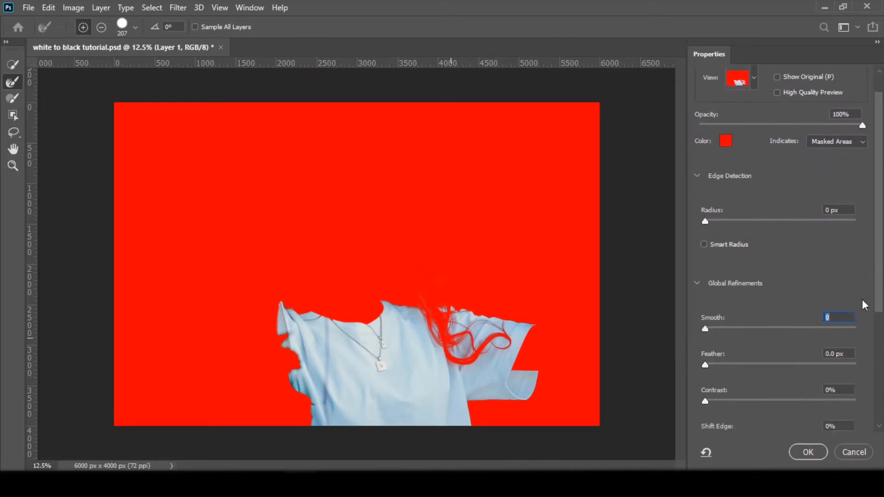
left_click_drag(878, 278, 828, 439)
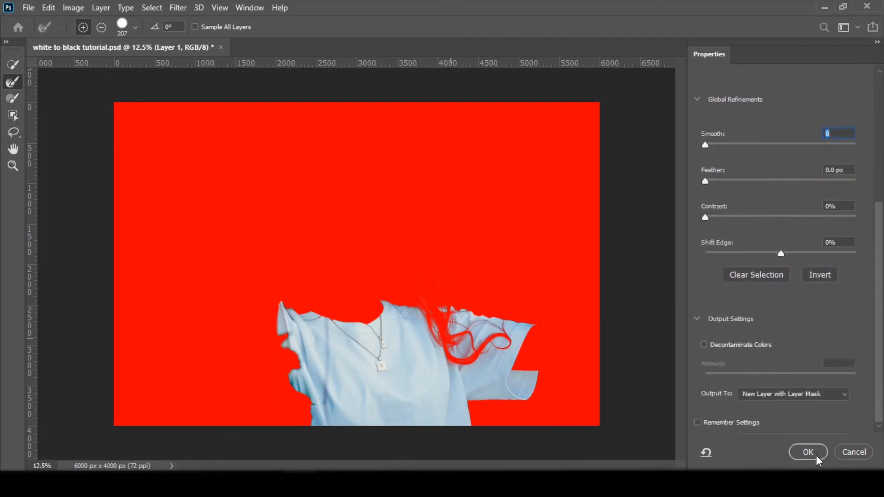
left_click(814, 395)
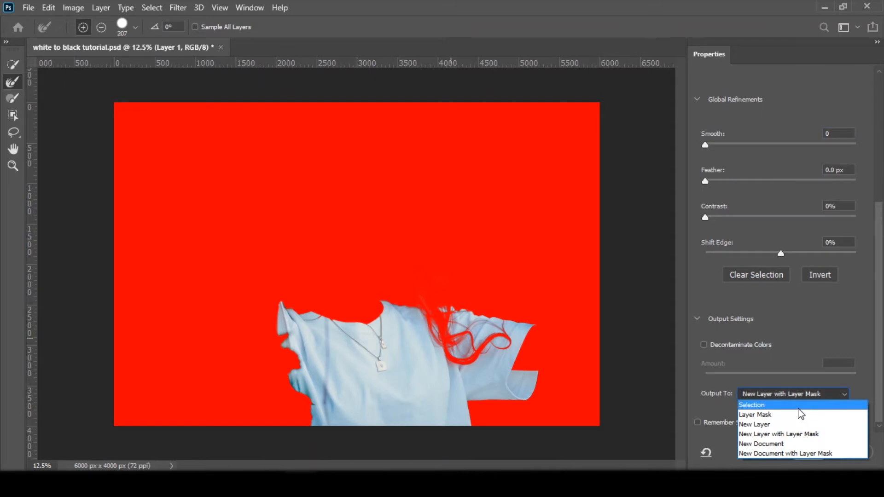
left_click(794, 407)
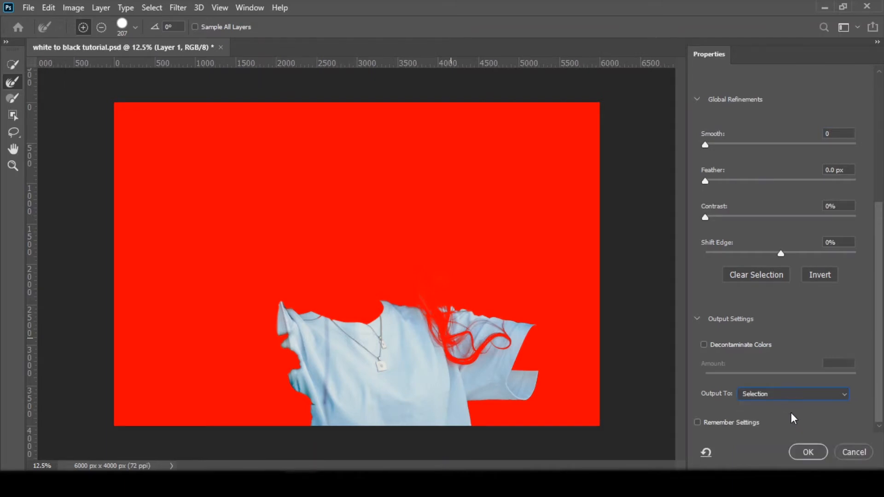
left_click(805, 452)
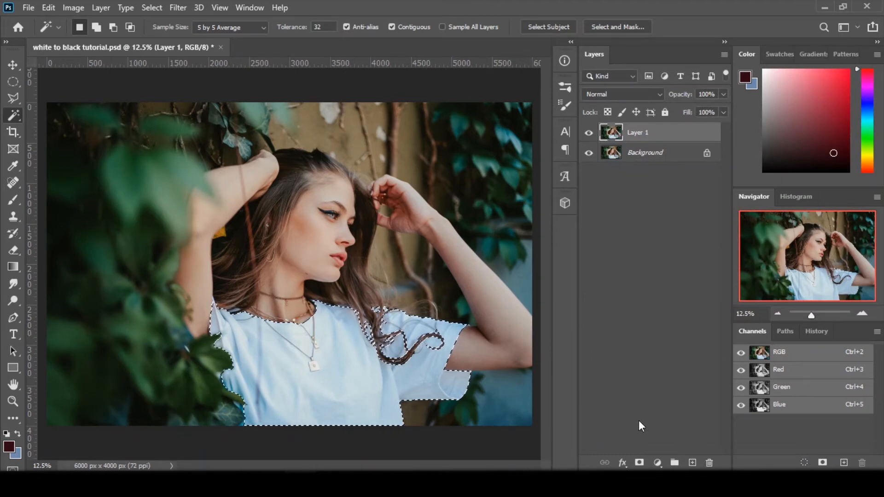
Step: Add a Hue/Saturation adjustment layer from the shirt selection and set its saturation to -100
left_click(657, 462)
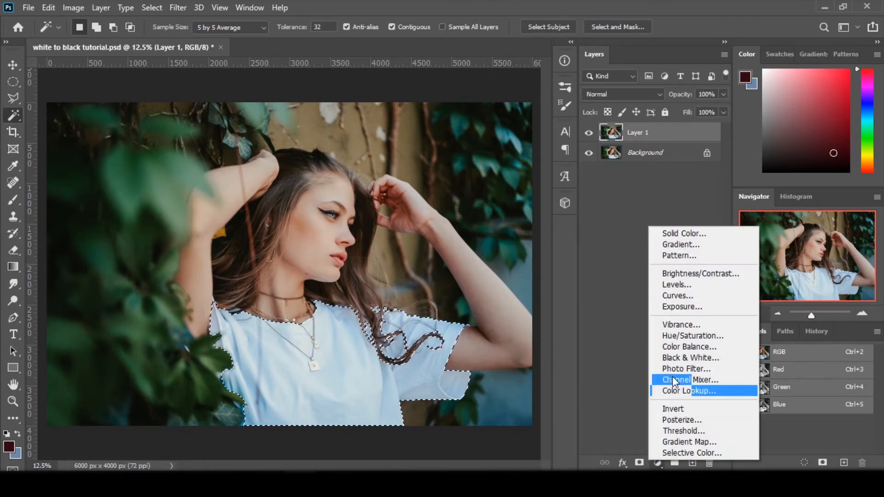
left_click(678, 335)
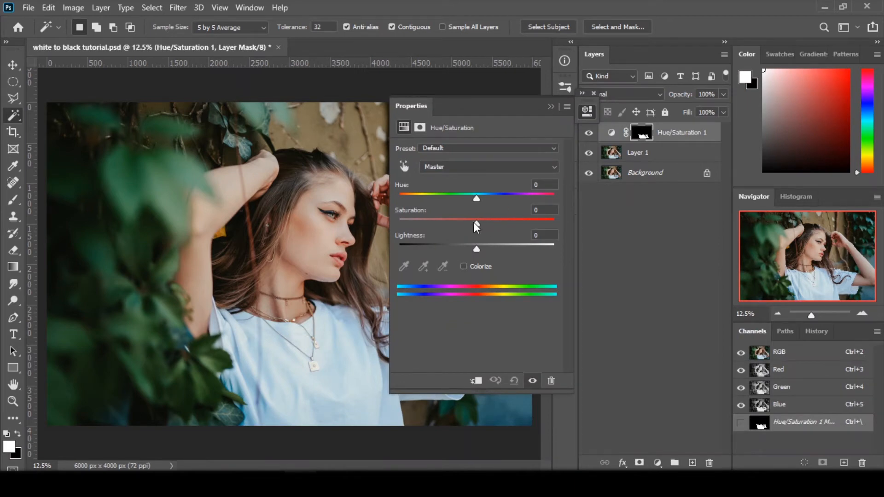
left_click_drag(476, 224, 376, 224)
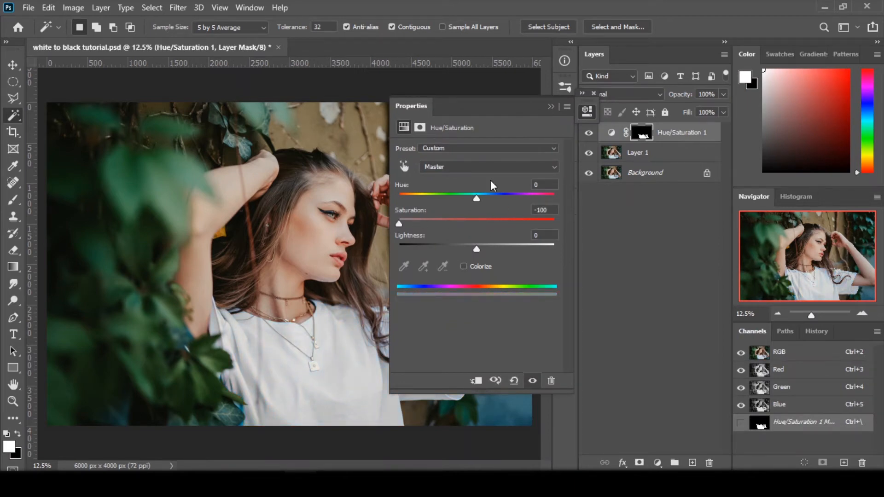
left_click(551, 106)
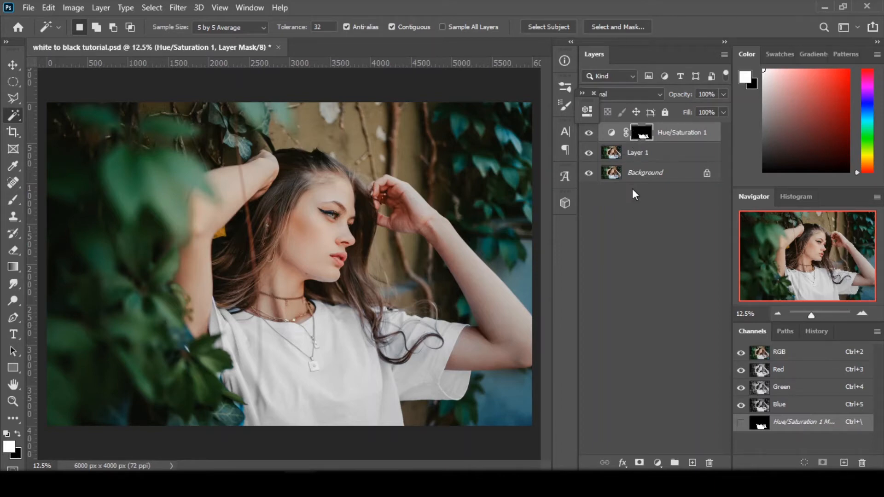
Step: Add a Solid Color fill layer above the Hue/Saturation layer using the colour #ff002b
left_click(657, 463)
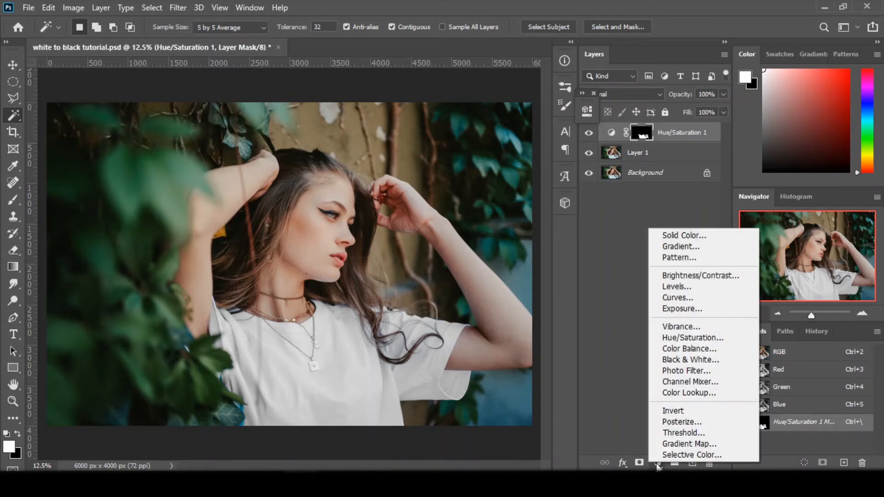
left_click(667, 238)
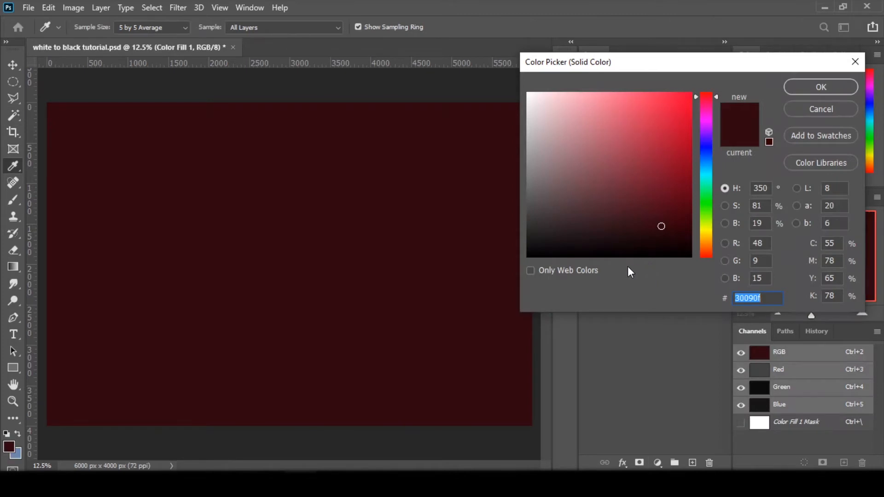
type("ff002b")
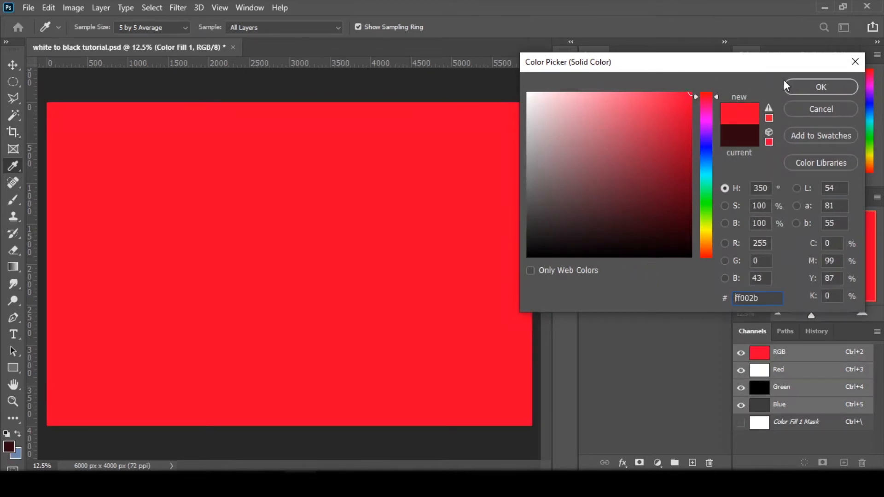
left_click(799, 85)
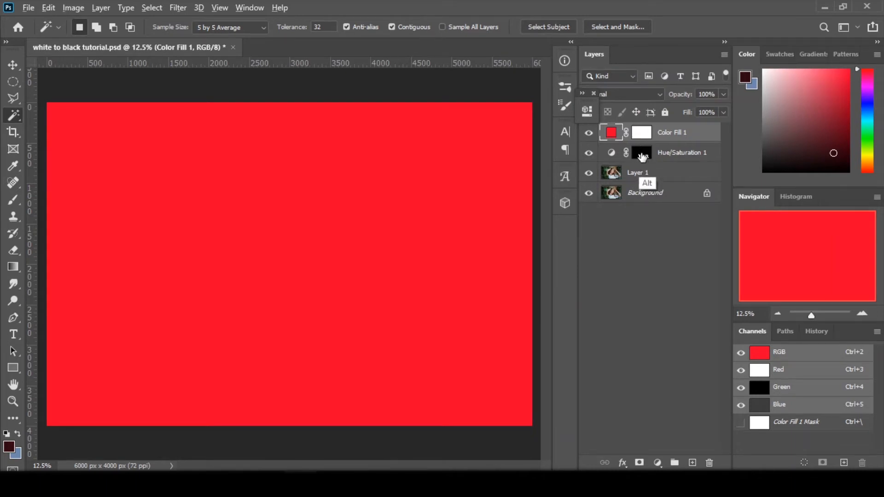
Step: Replace Color Fill 1's mask with a copy of the Hue/Saturation 1 shirt mask and group the two layers
left_click_drag(643, 159, 645, 133)
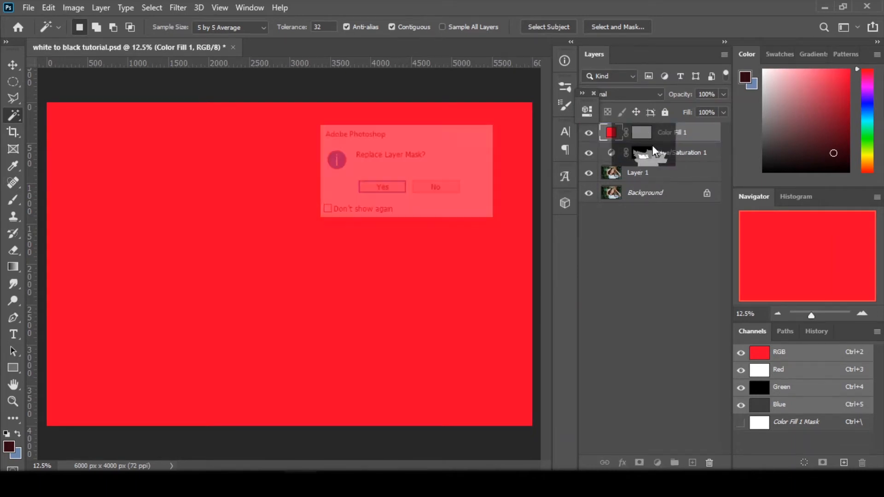
left_click(381, 188)
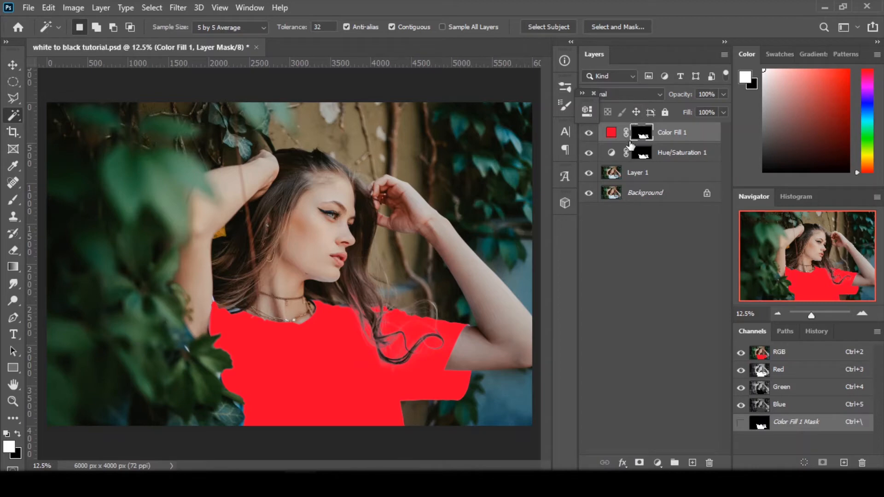
left_click(645, 152)
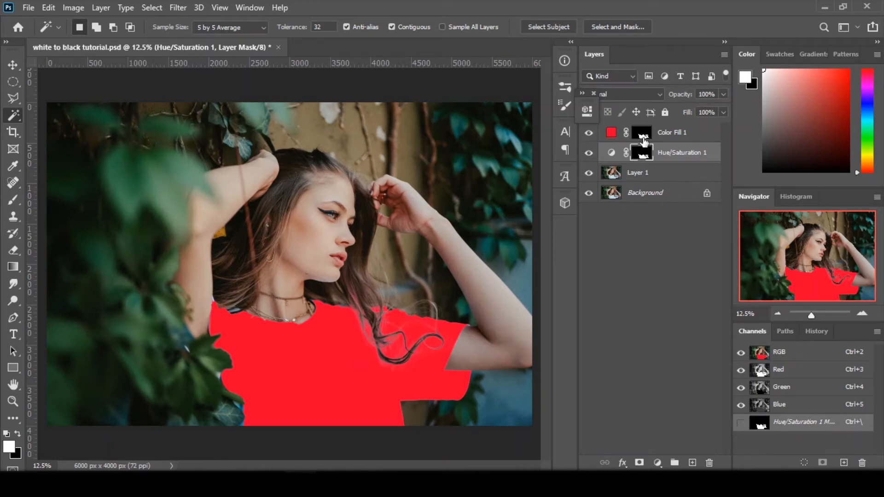
left_click(676, 138, "shift")
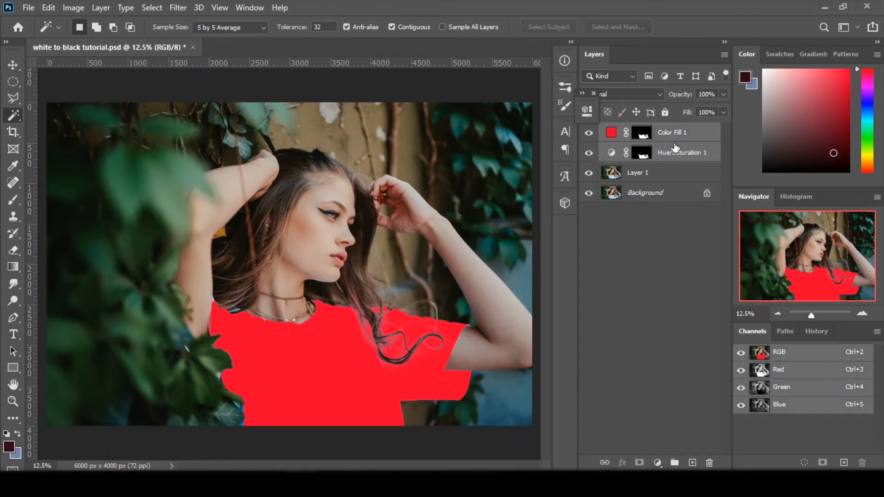
left_click_drag(671, 159, 677, 467)
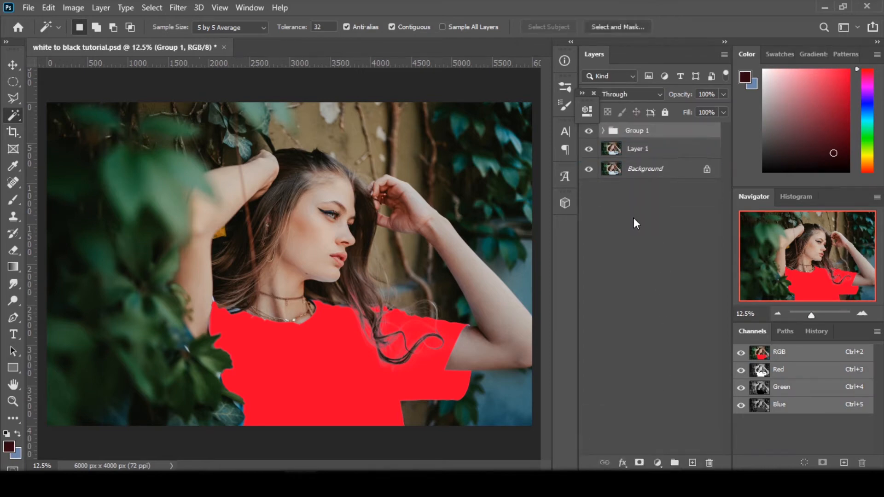
left_click(632, 215)
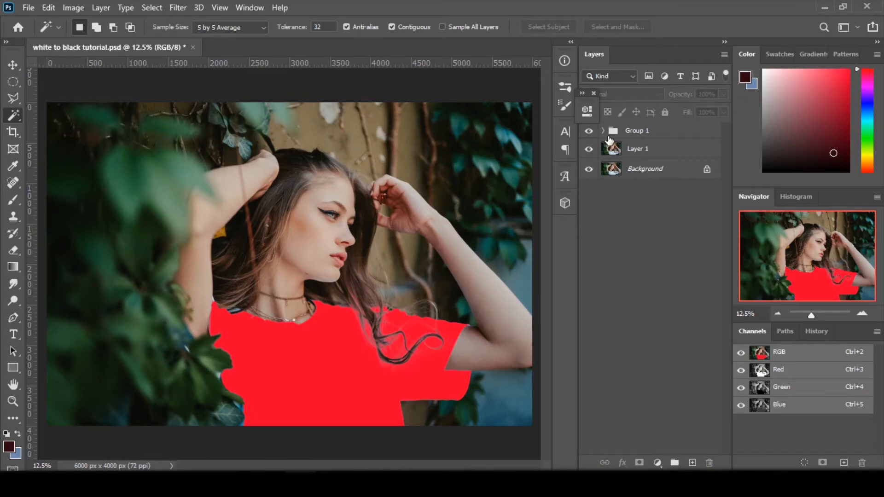
Step: Expand Group 1 and move the shirt mask from Color Fill 1 onto the group
left_click(605, 133)
left_click(602, 131)
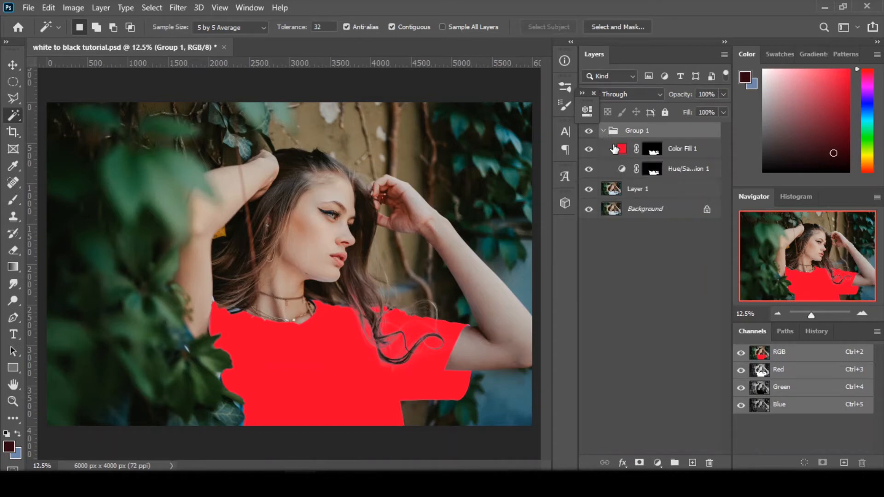
left_click_drag(656, 158, 650, 140)
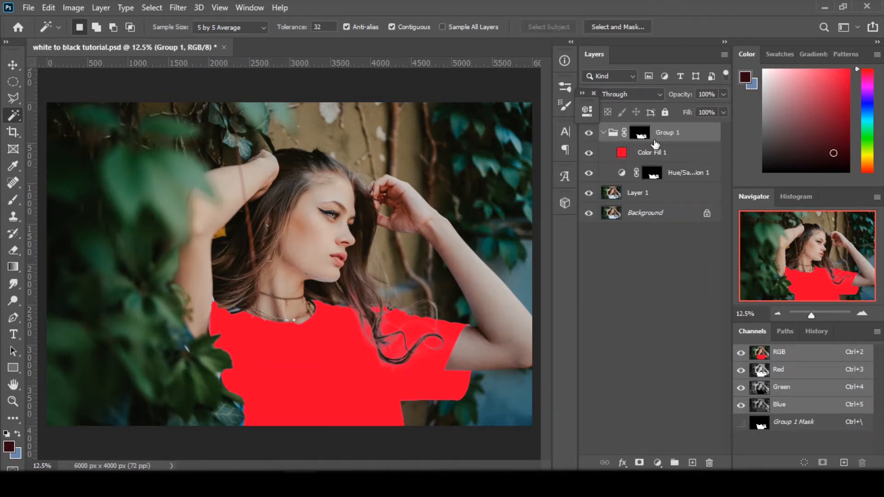
Step: Fill the Hue/Saturation 1 mask with white and compare the shirt with Color Fill 1 hidden and shown
left_click(653, 175)
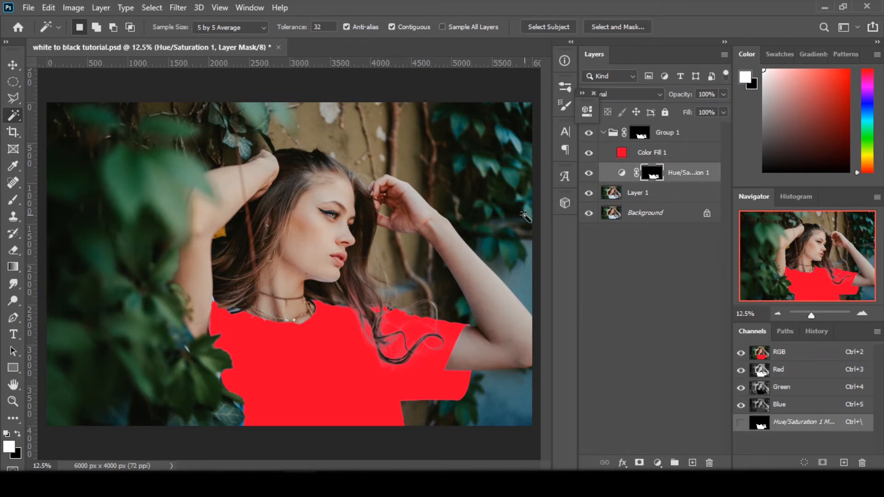
key("alt+BackSpace")
left_click(642, 154)
left_click(589, 153)
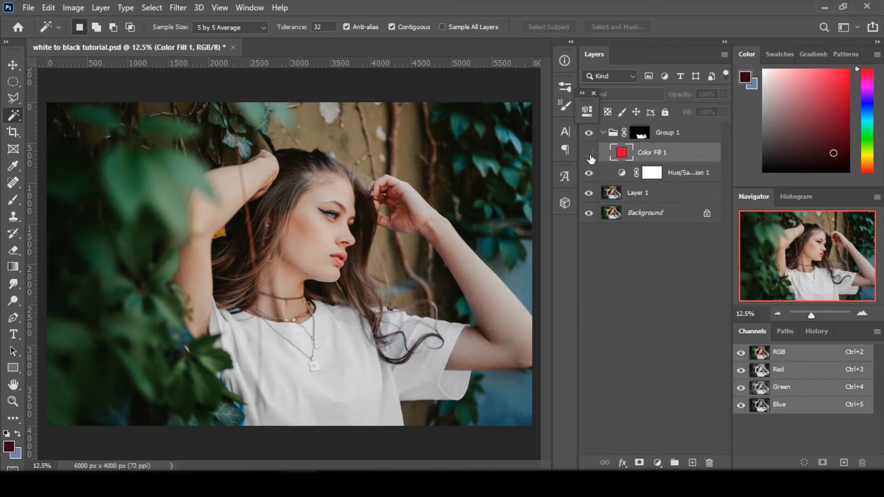
left_click(589, 153)
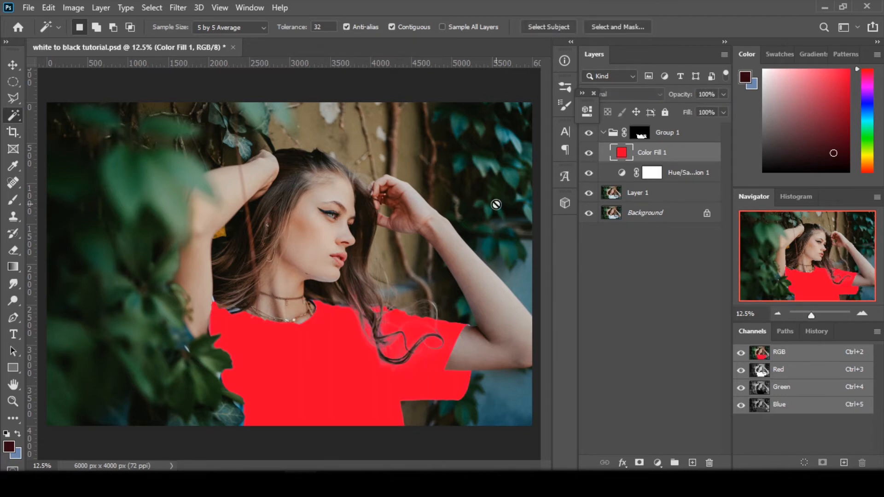
Step: Target Group 1's mask and set the Brush tool's blend mode to Overlay for refining the hair area
left_click_drag(641, 138, 641, 137)
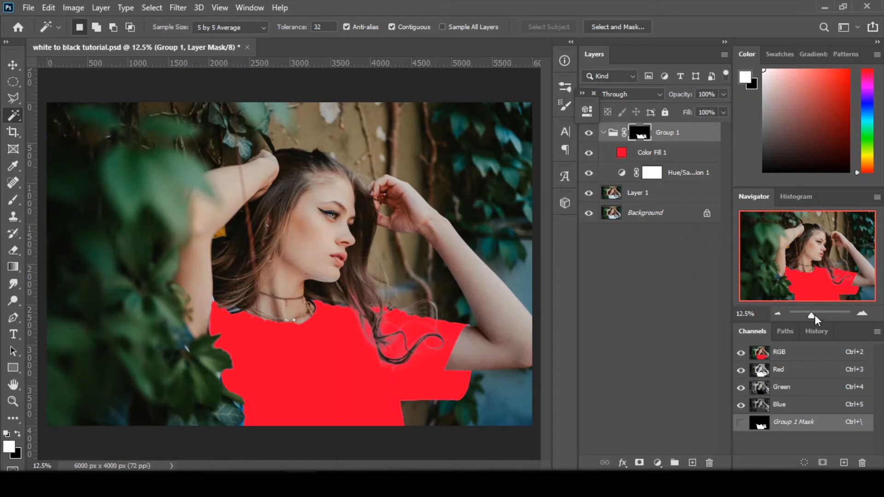
left_click_drag(812, 317, 813, 317)
mouse_move(811, 258)
left_mouse_down()
mouse_move(809, 246)
mouse_move(796, 249)
left_mouse_up()
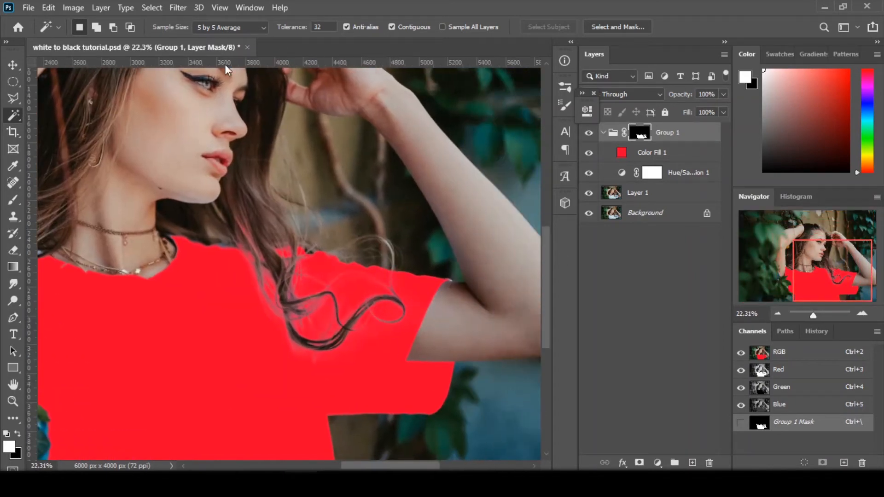
key("b")
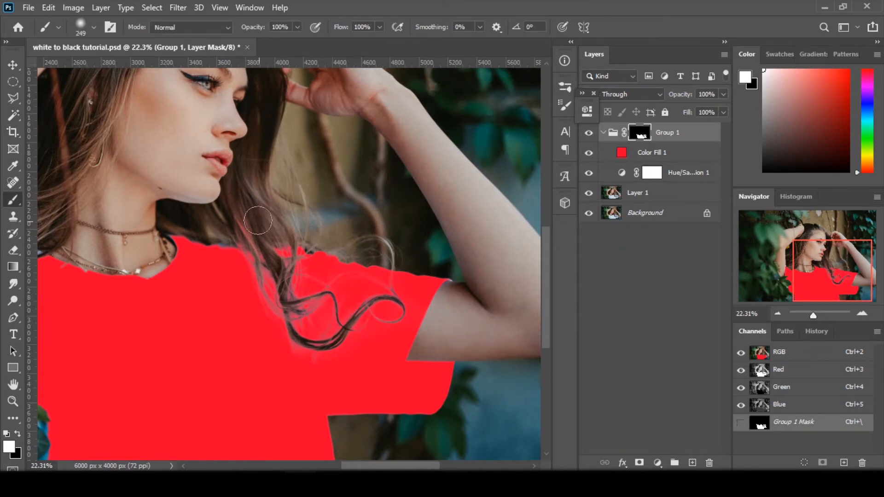
left_click(227, 29)
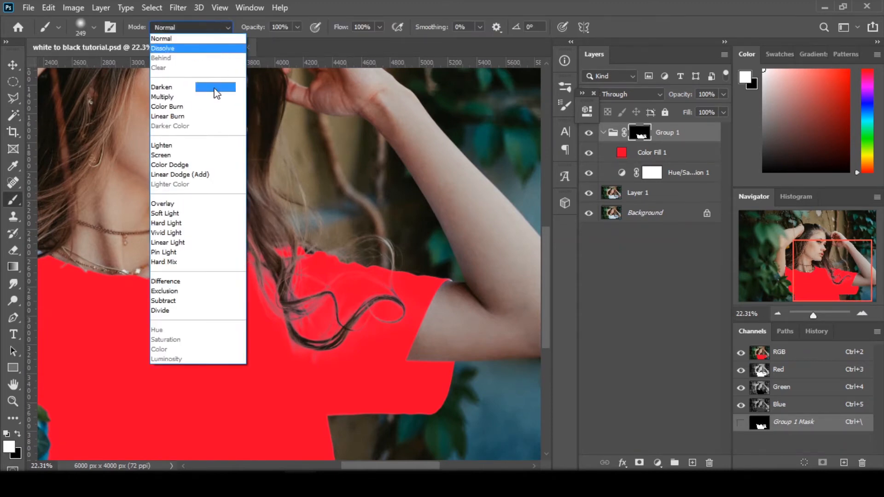
left_click(183, 206)
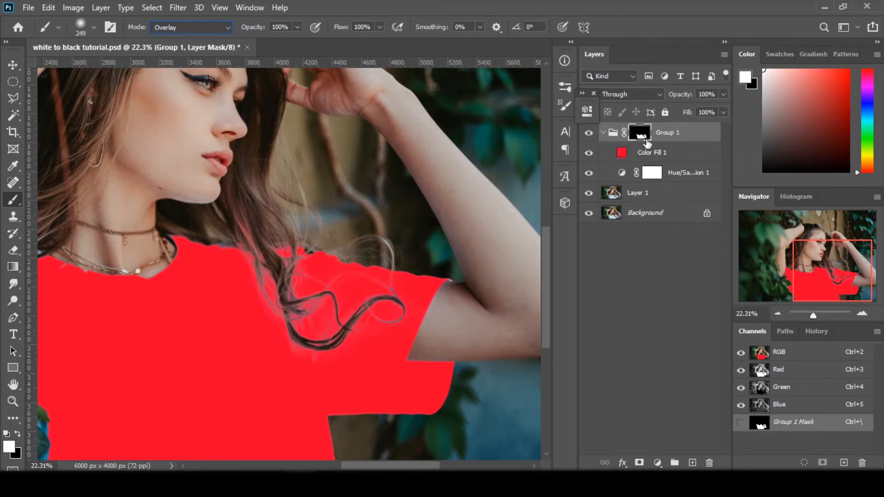
Step: Display Group 1's mask on its own and paint black over the faint grey hair area above the shoulder
left_click(644, 141, "alt")
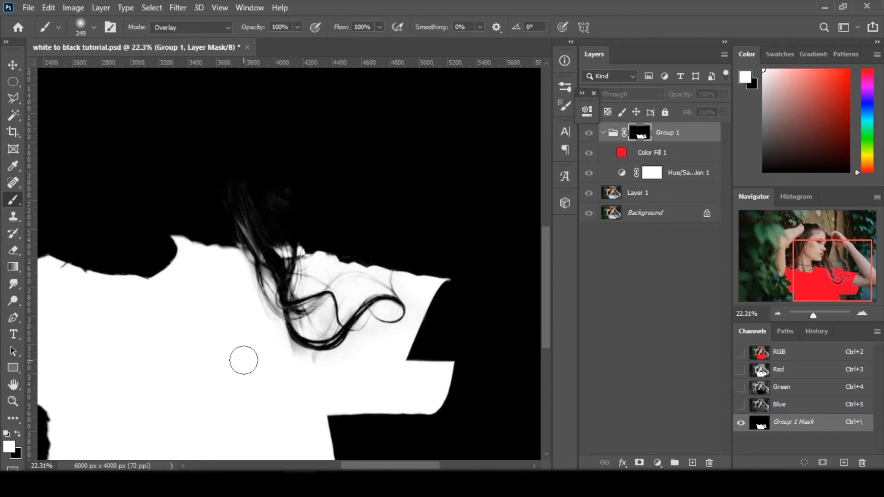
key("x")
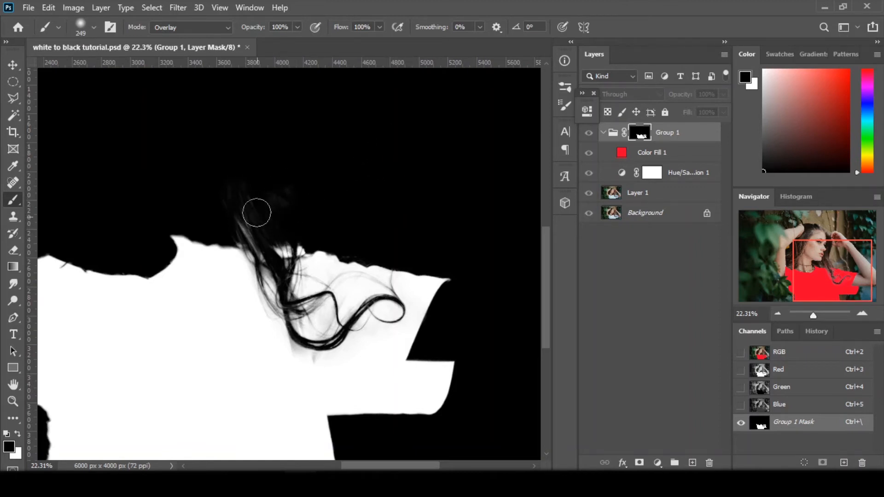
mouse_move(257, 213)
left_mouse_down()
mouse_move(261, 234)
mouse_move(247, 230)
mouse_move(280, 237)
mouse_move(254, 232)
mouse_move(221, 203)
mouse_move(240, 187)
mouse_move(232, 190)
mouse_move(280, 205)
mouse_move(279, 230)
left_mouse_up()
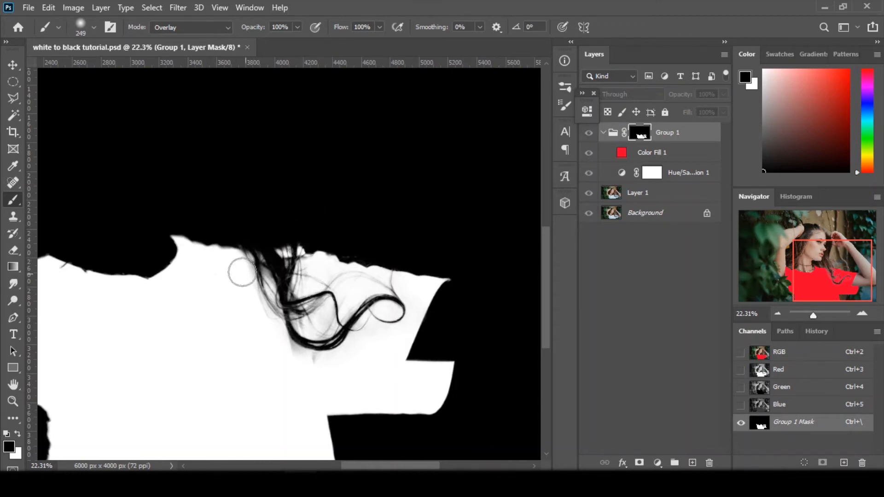
Step: Paint white over the grey areas around the hair strands within the shirt mask and return to the image view
key("x")
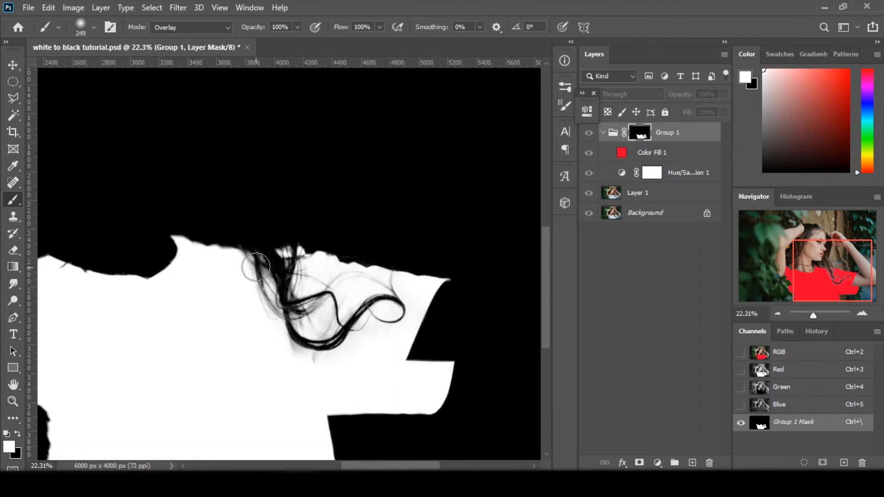
mouse_move(256, 266)
left_mouse_down()
mouse_move(278, 312)
mouse_move(244, 265)
mouse_move(295, 330)
mouse_move(300, 307)
mouse_move(319, 347)
mouse_move(331, 300)
mouse_move(334, 326)
mouse_move(300, 272)
mouse_move(323, 306)
mouse_move(385, 292)
left_mouse_up()
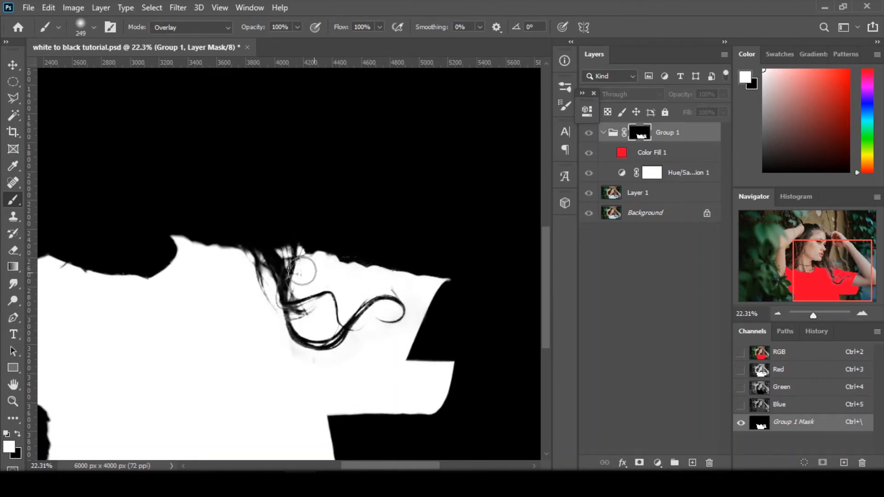
mouse_move(302, 272)
left_mouse_down()
mouse_move(292, 318)
mouse_move(357, 340)
mouse_move(381, 317)
left_mouse_up()
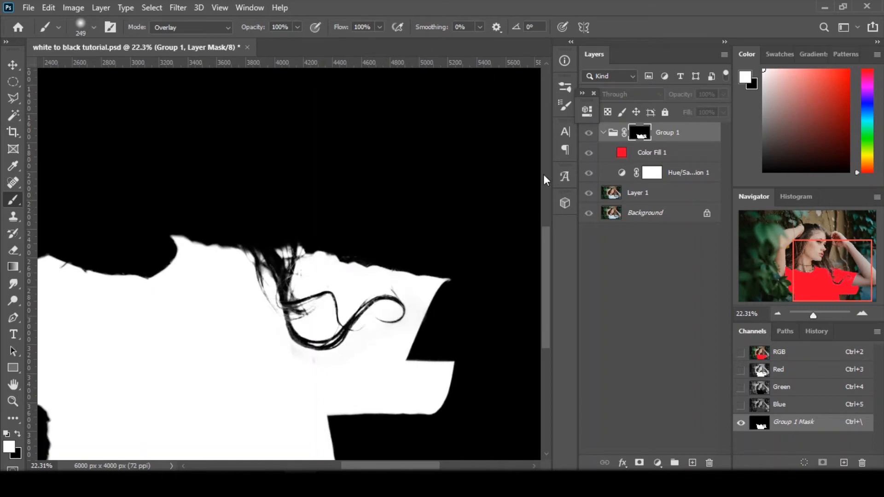
left_click(611, 138)
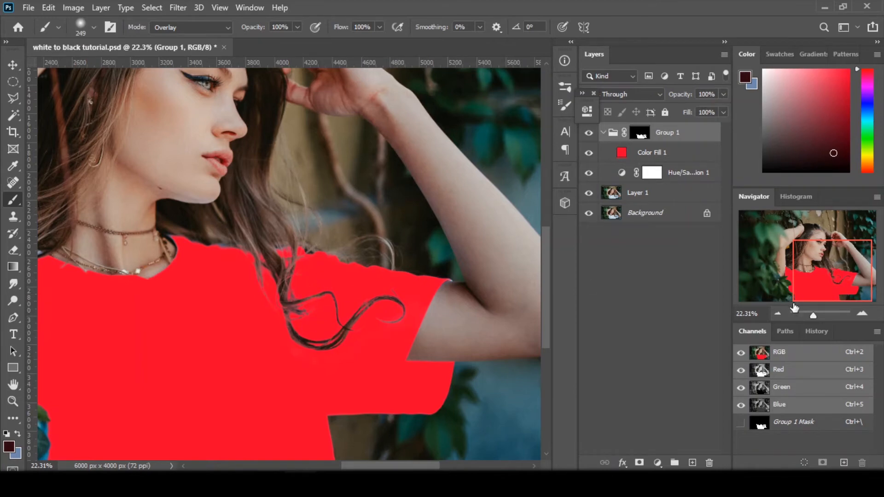
Step: Set the Brush tool's blend mode back to Normal
mouse_move(813, 317)
left_mouse_down()
mouse_move(796, 315)
mouse_move(815, 316)
left_mouse_up()
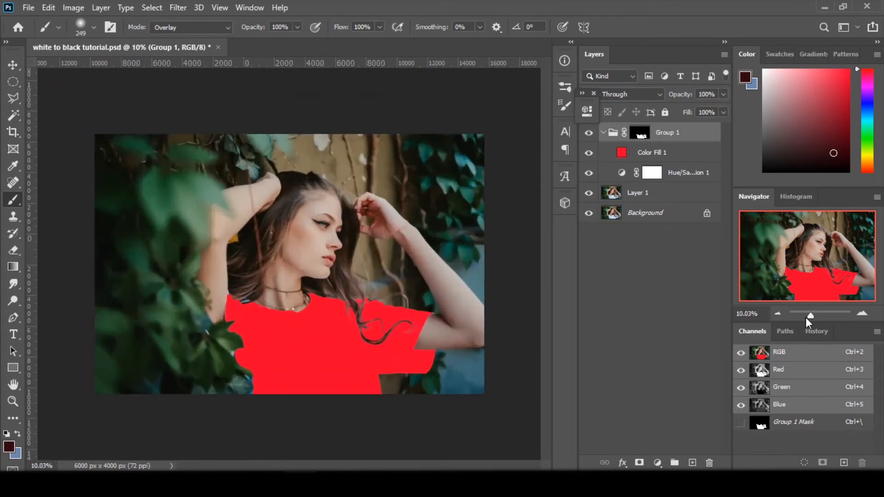
left_click(189, 28)
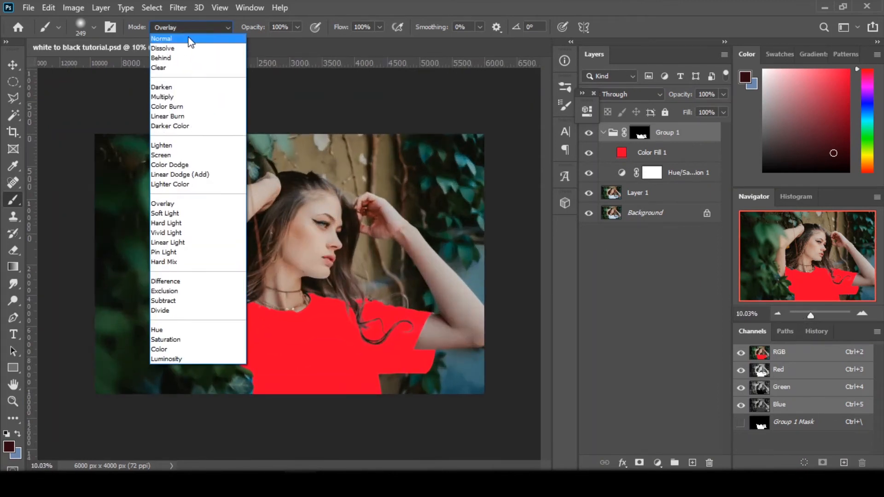
left_click(187, 38)
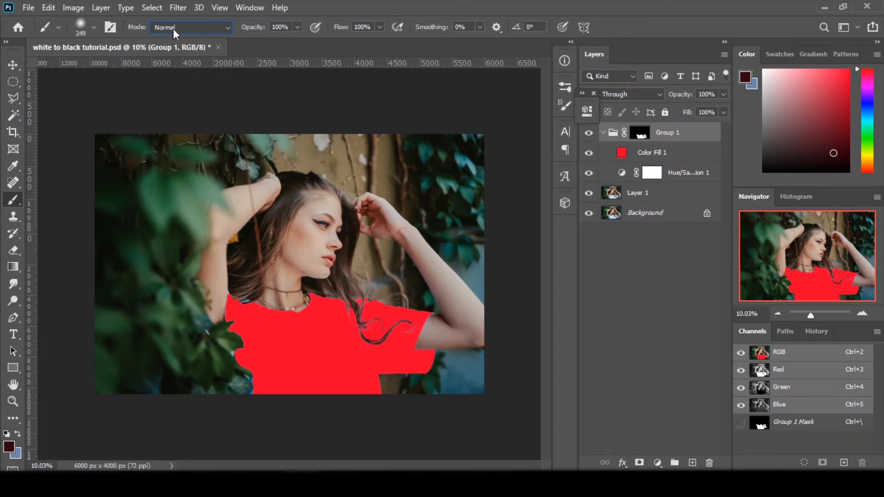
Step: Change the blend mode of the Color Fill 1 layer to Multiply
left_click(676, 152)
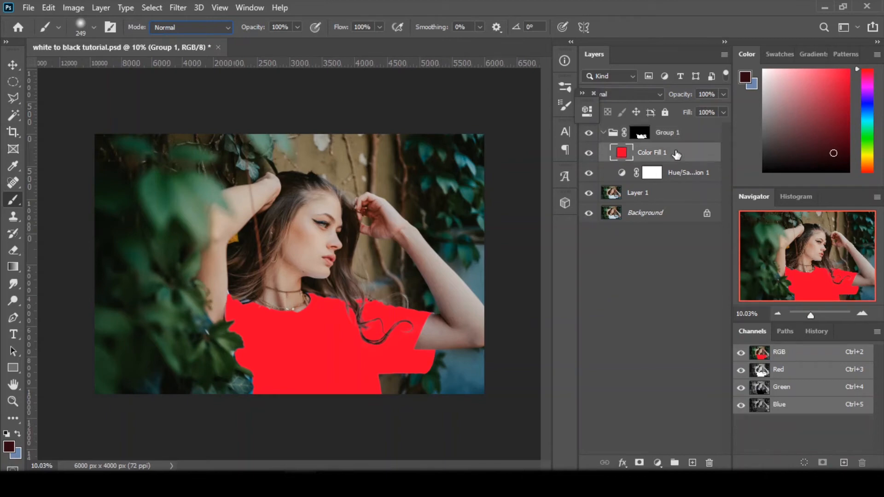
left_click(599, 94)
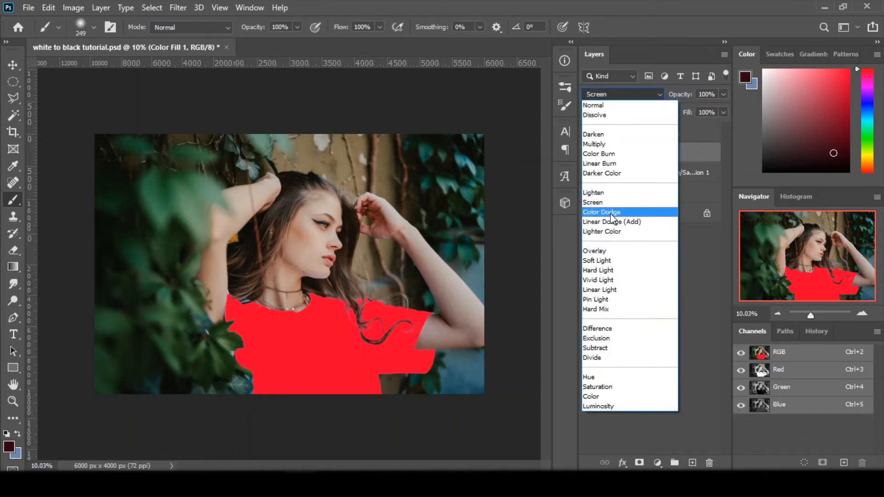
left_click(608, 143)
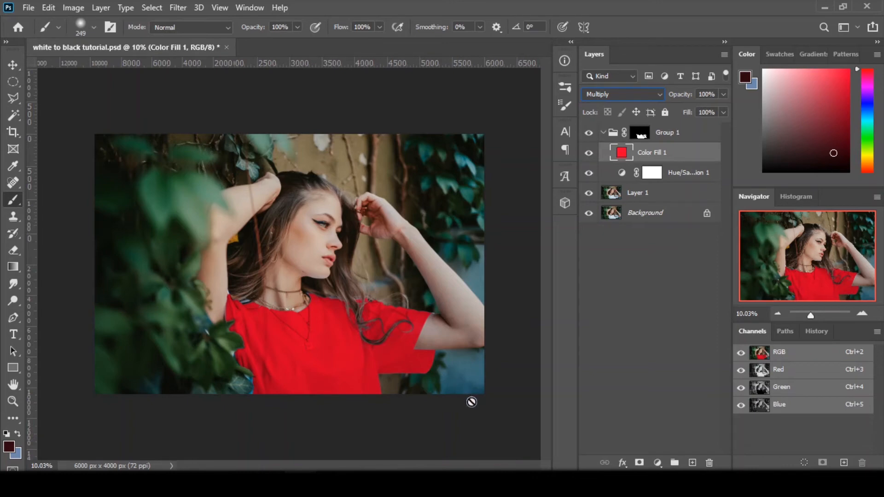
Step: Add a Curves adjustment layer above Color Fill 1 and darken the shirt with points at input 87, output 38 and input 223, output 197
left_click(657, 462)
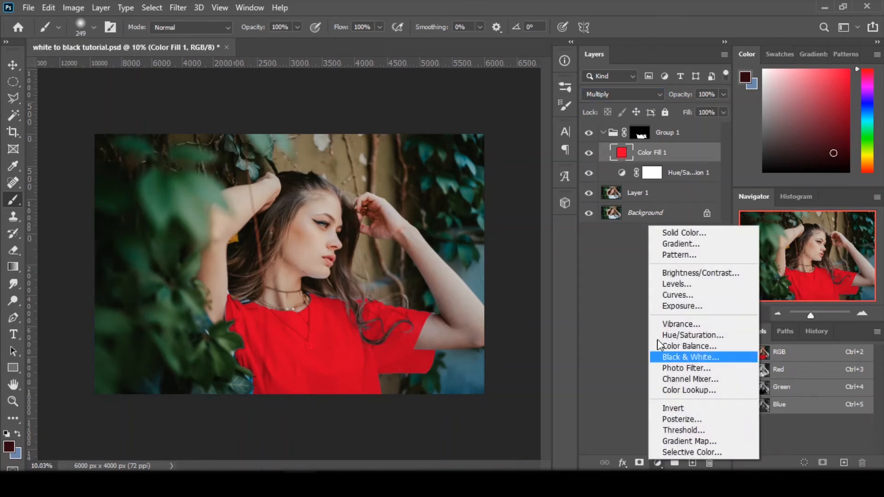
left_click(669, 295)
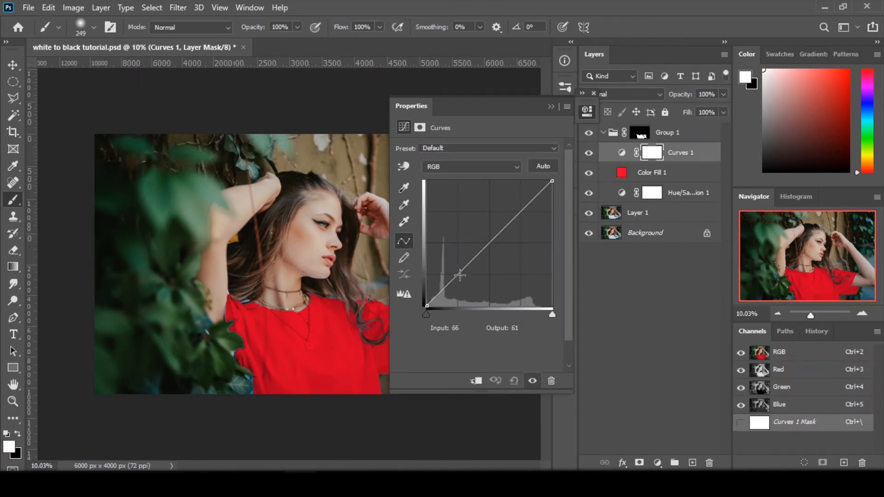
left_click_drag(460, 275, 469, 287)
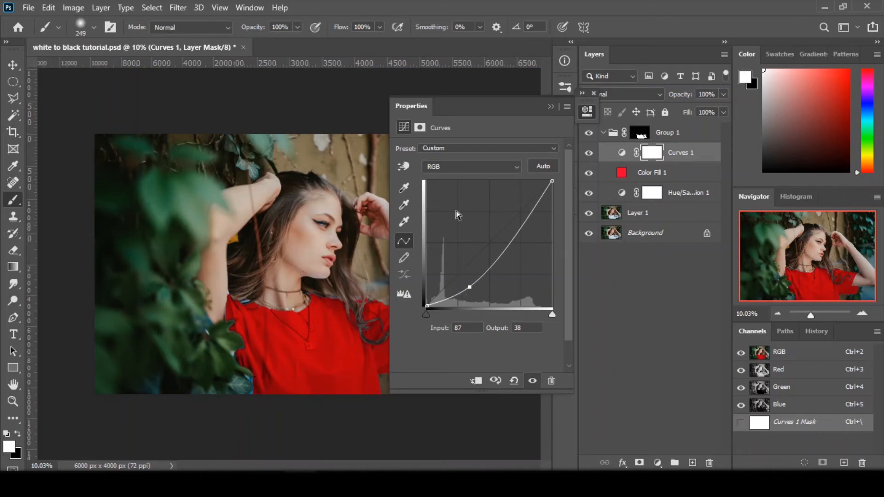
left_click_drag(418, 114, 554, 114)
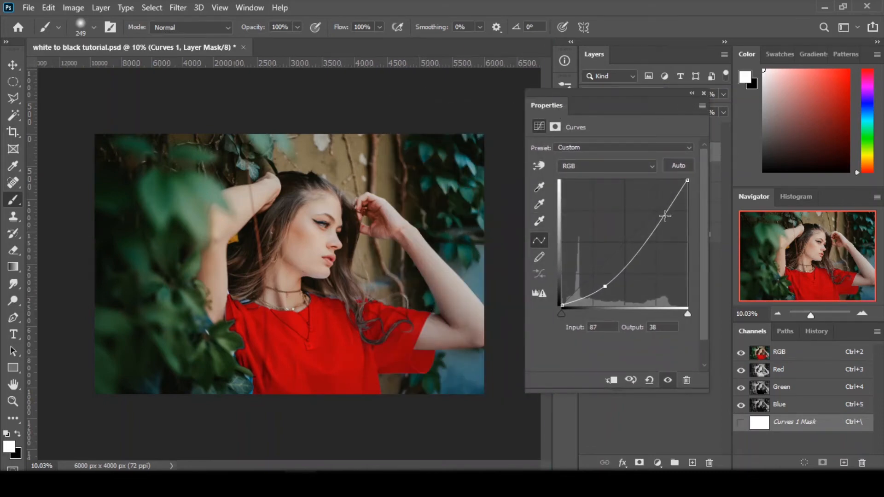
mouse_move(665, 216)
left_mouse_down()
mouse_move(673, 195)
mouse_move(671, 208)
left_mouse_up()
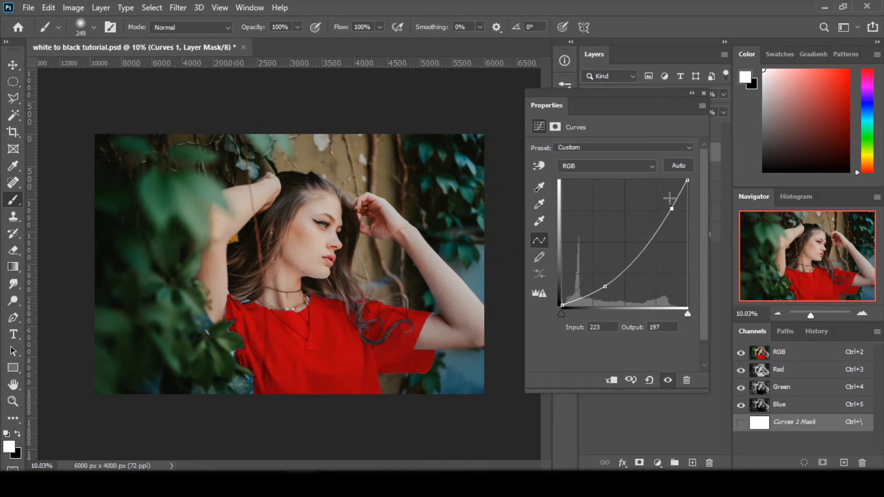
left_click(691, 93)
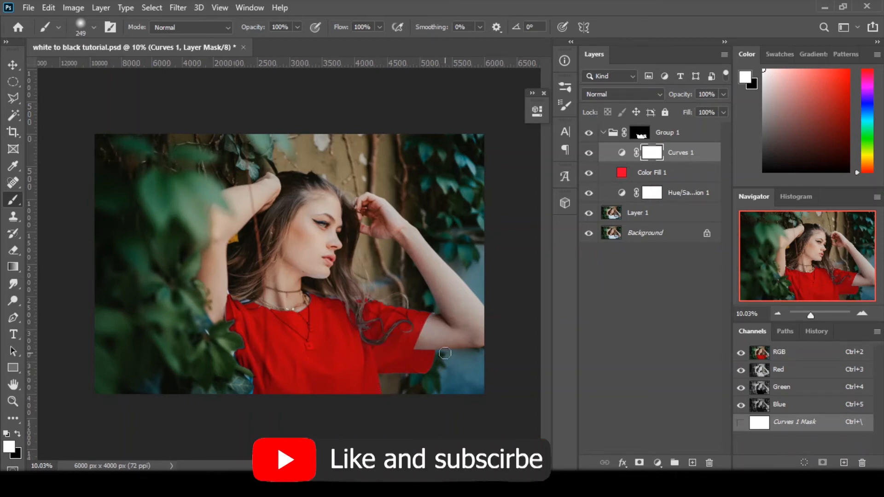
Step: Change the Color Fill 1 colour to a medium blue with a hue of 243°
double_click(621, 172)
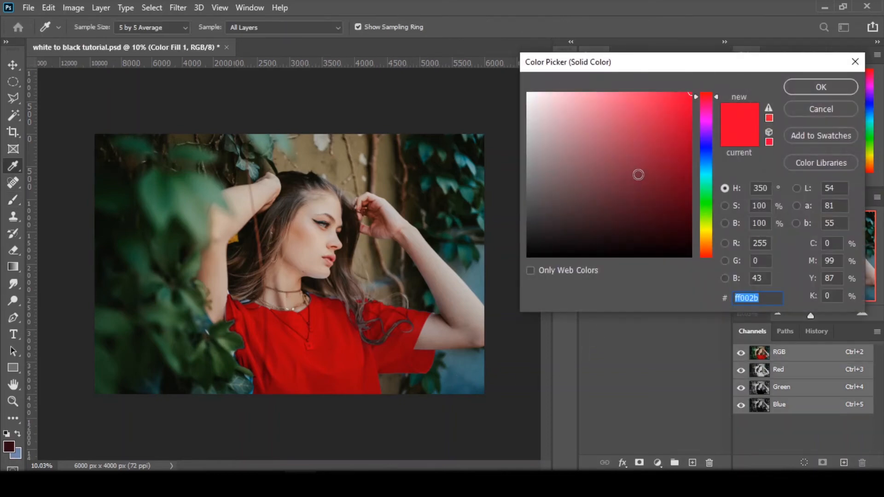
left_click_drag(715, 99, 710, 139)
left_click_drag(689, 95, 635, 95)
left_click_drag(694, 142, 716, 148)
left_click(791, 88)
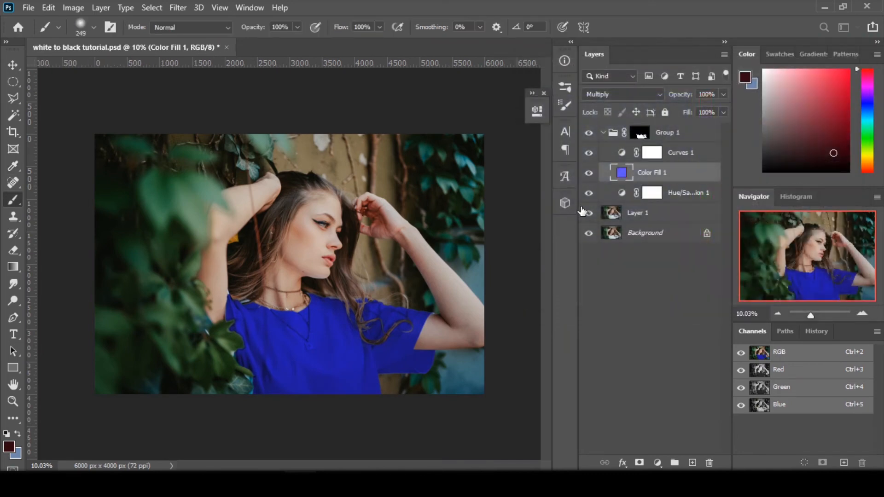
Step: Refine the Curves 1 adjustment by shifting its shadow point slightly and setting the highlight point to input 226, output 192
double_click(621, 153)
left_click_drag(423, 285, 418, 285)
left_click_drag(488, 211, 487, 210)
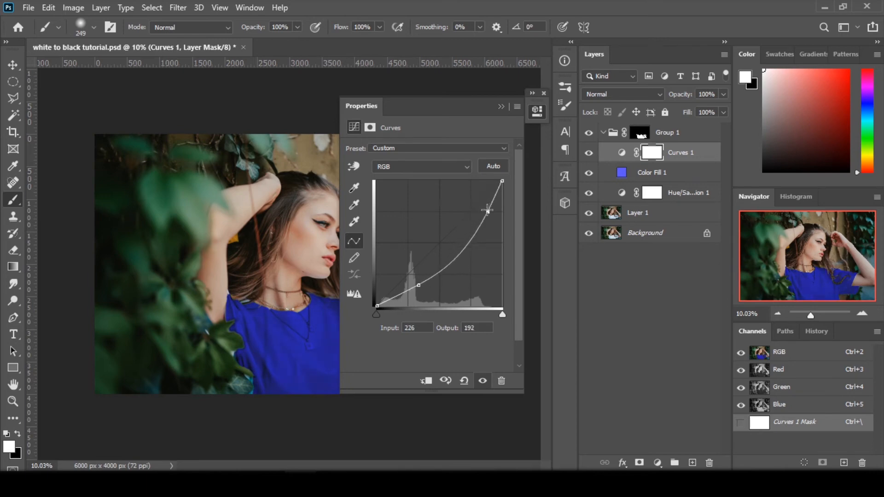
left_click(503, 108)
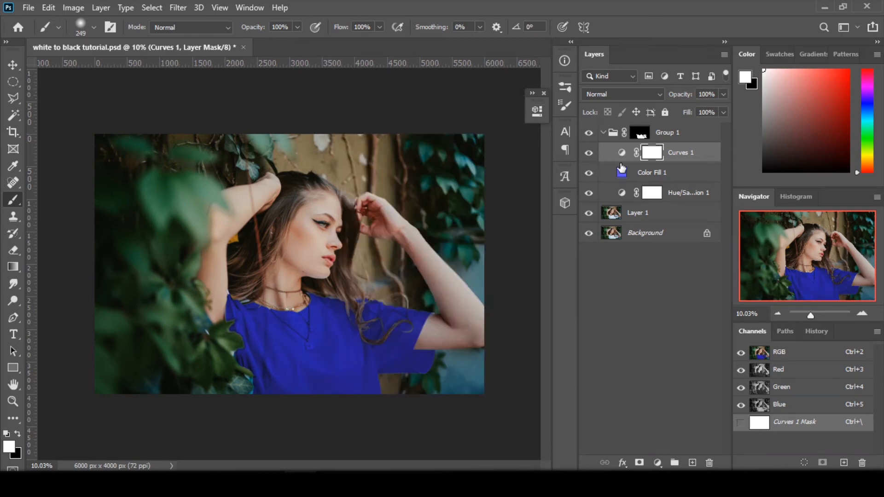
Step: Hide Curves 1, recolour Color Fill 1 to the neutral dark grey 343434, and show Curves 1 again
left_click(589, 152)
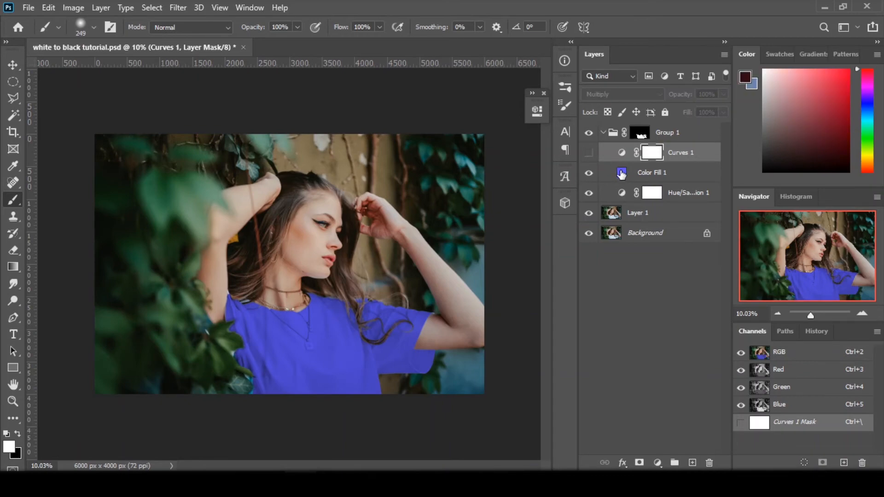
double_click(621, 173)
left_click_drag(576, 164, 527, 286)
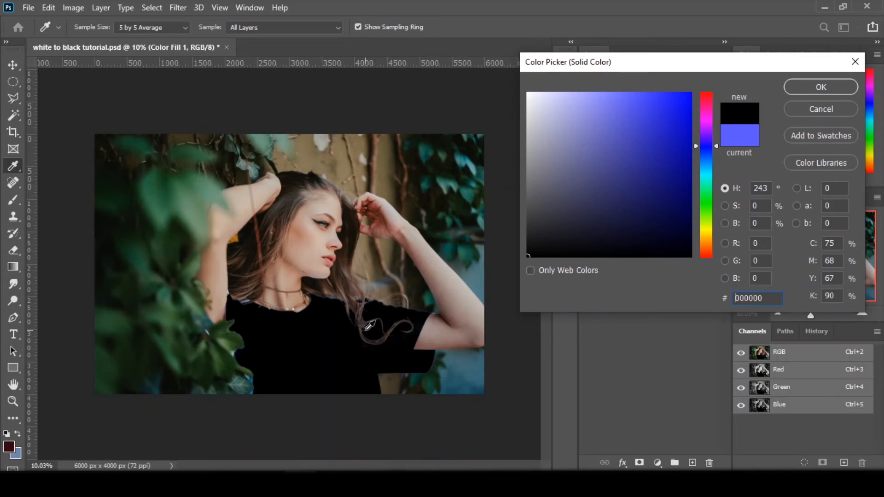
left_click(537, 232)
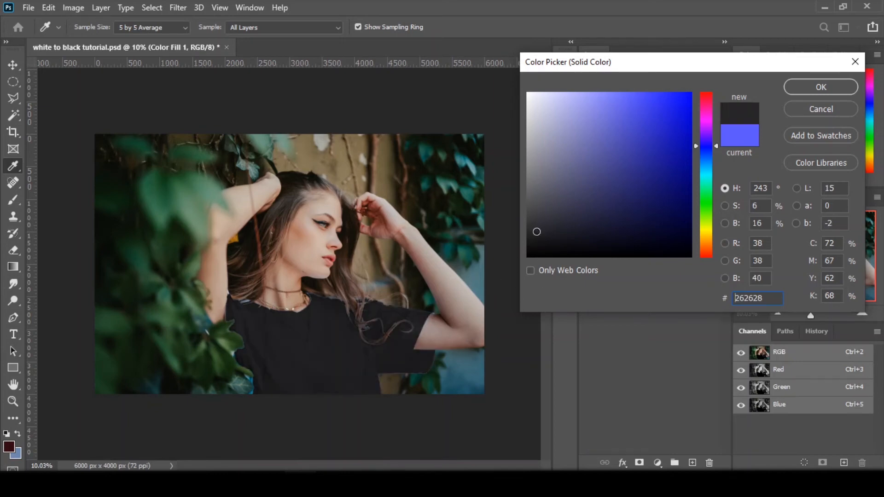
left_click_drag(536, 231, 525, 224)
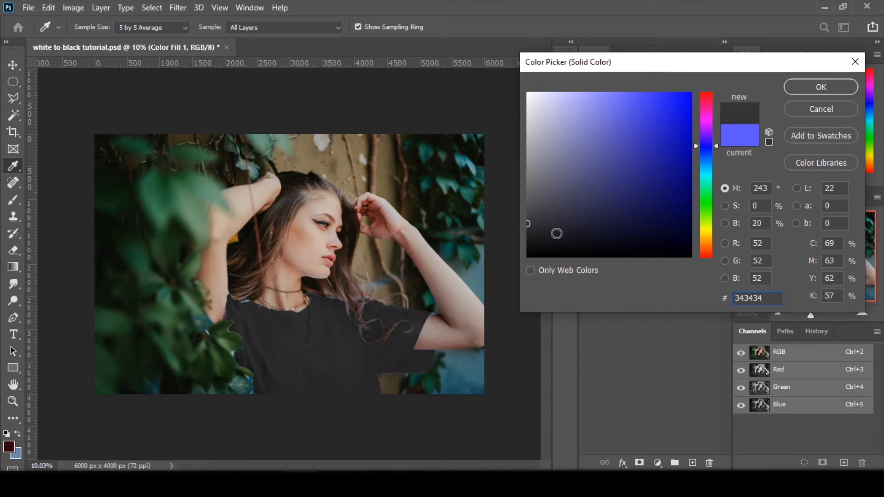
left_click(808, 87)
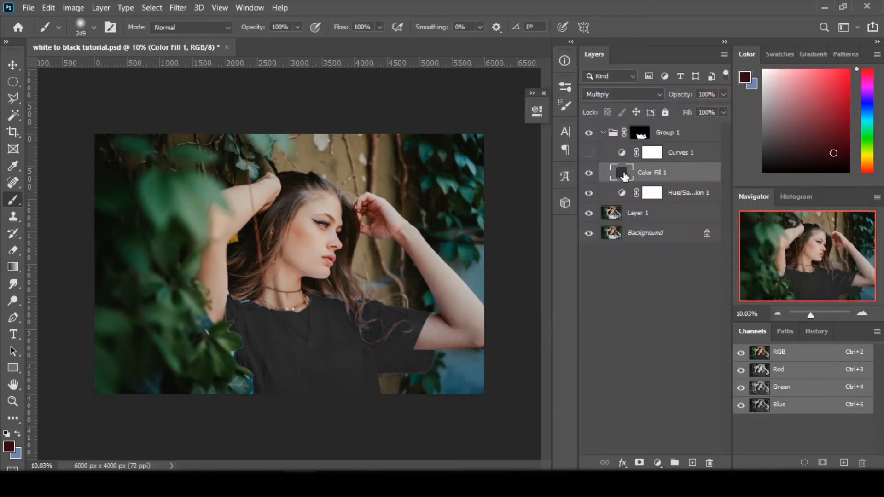
double_click(626, 177)
mouse_move(529, 224)
left_mouse_down()
mouse_move(552, 225)
mouse_move(524, 224)
left_mouse_up()
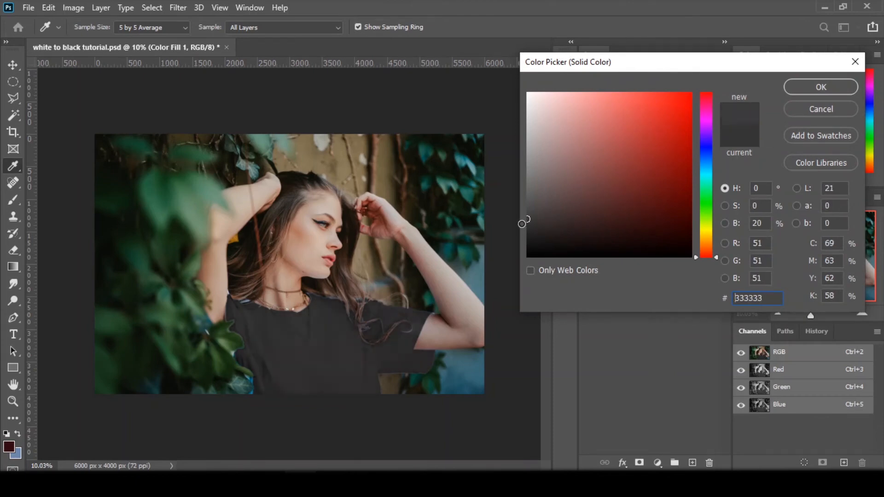
left_click(796, 86)
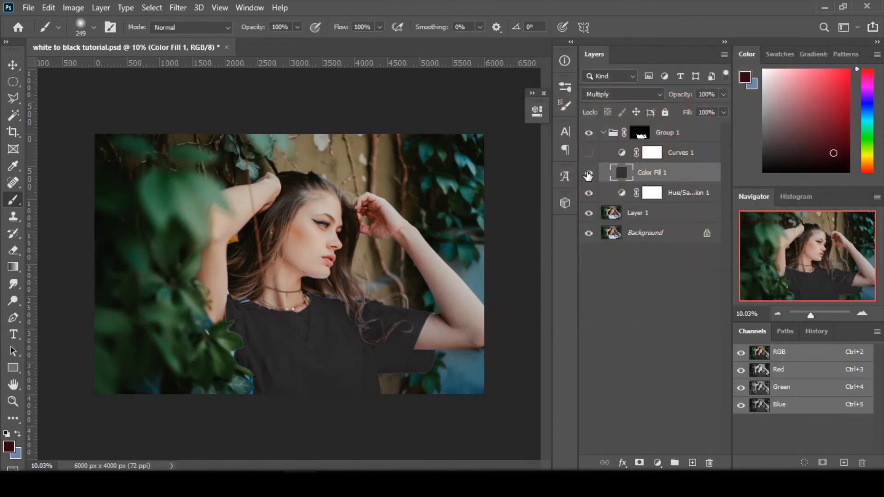
left_click(589, 152)
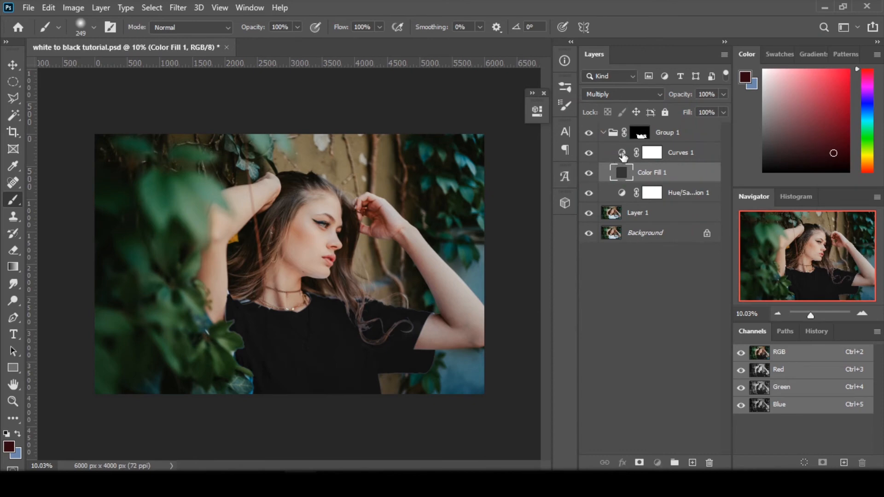
Step: Reset Curves 1, set a shadow point at input 83, output 44, and lift the highlights slightly with a second point
double_click(621, 154)
left_click(463, 380)
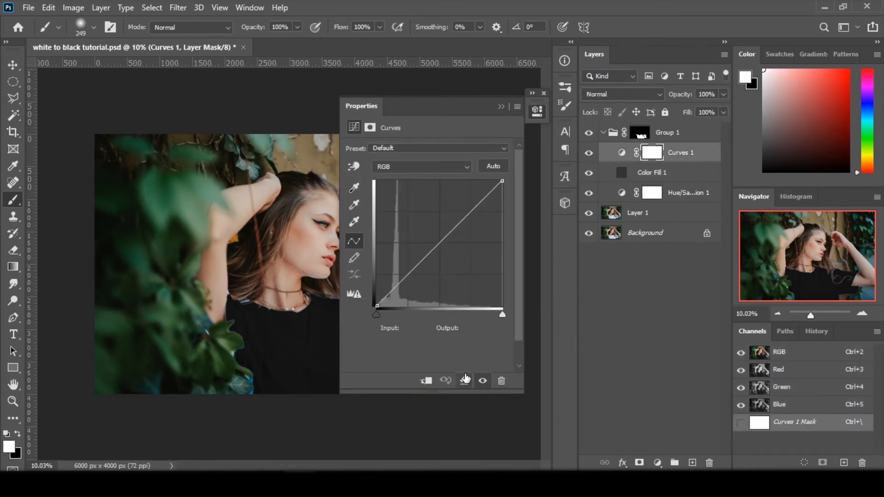
left_click_drag(374, 105, 495, 112)
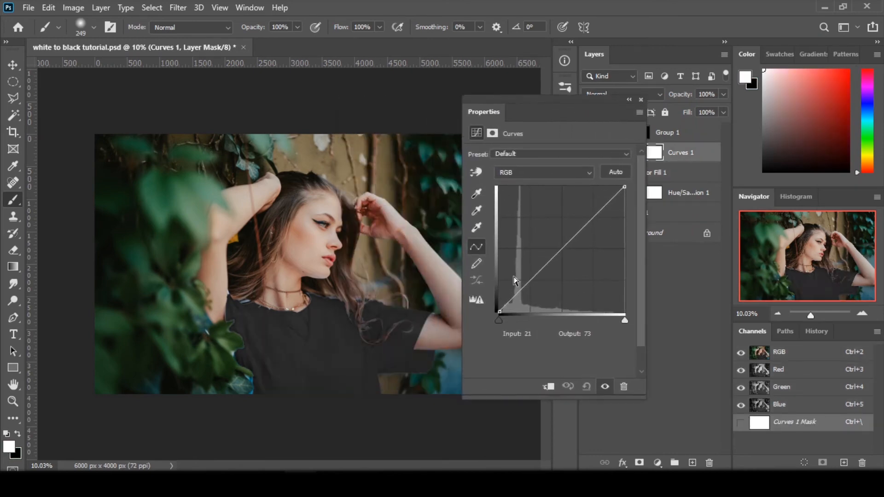
left_click_drag(532, 277, 540, 290)
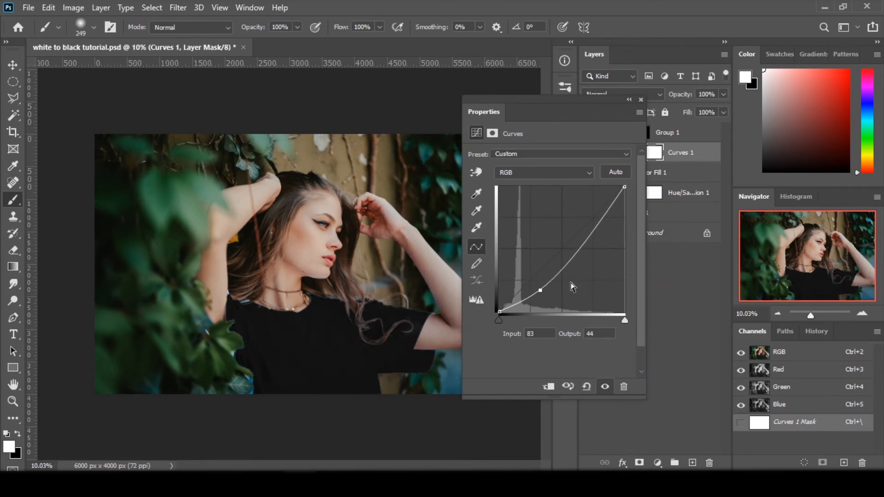
left_click_drag(601, 227, 599, 219)
left_click(629, 100)
Step: Lighten the Color Fill 1 colour to the grey 524f4f
double_click(621, 173)
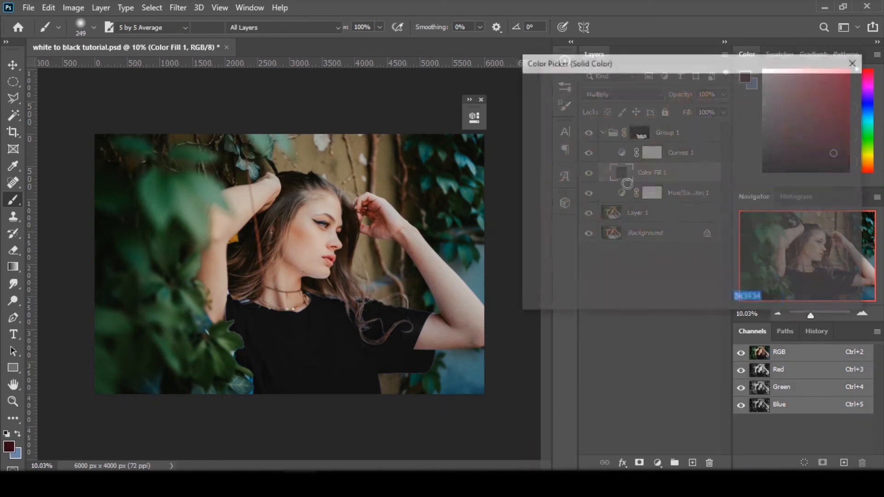
left_click_drag(529, 222, 531, 204)
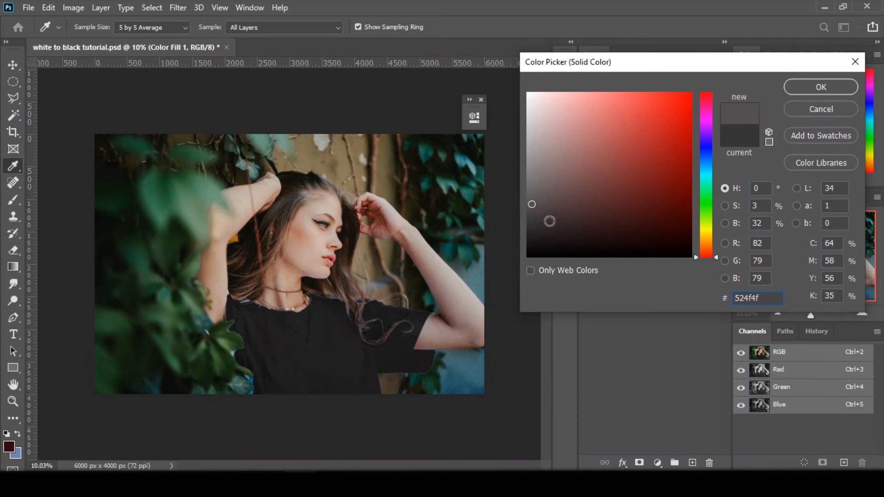
left_click(792, 87)
Step: Add a second Curves adjustment layer above Curves 1 and brighten the shirt with a point at input 150, output 228
left_click(664, 155)
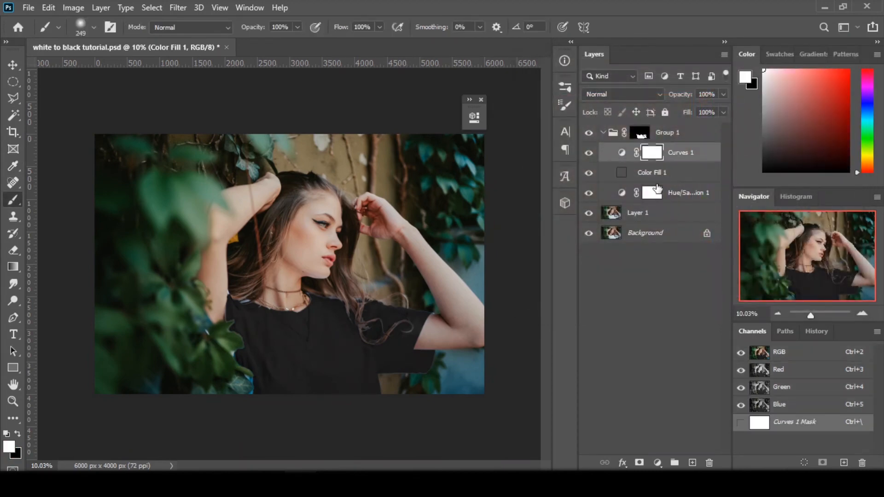
left_click(657, 462)
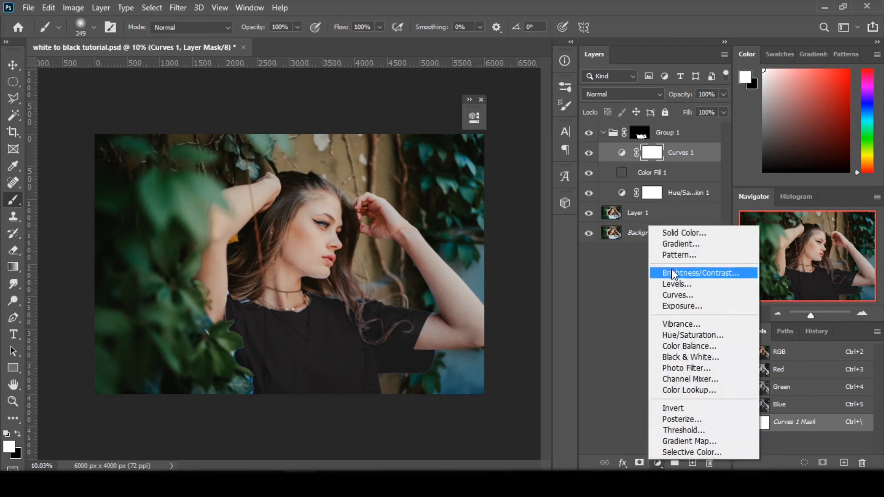
left_click(676, 295)
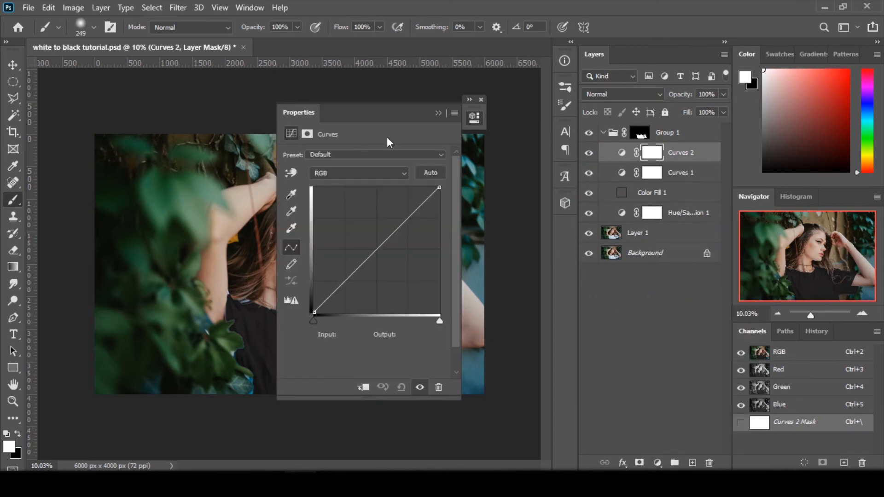
left_click_drag(315, 113, 487, 121)
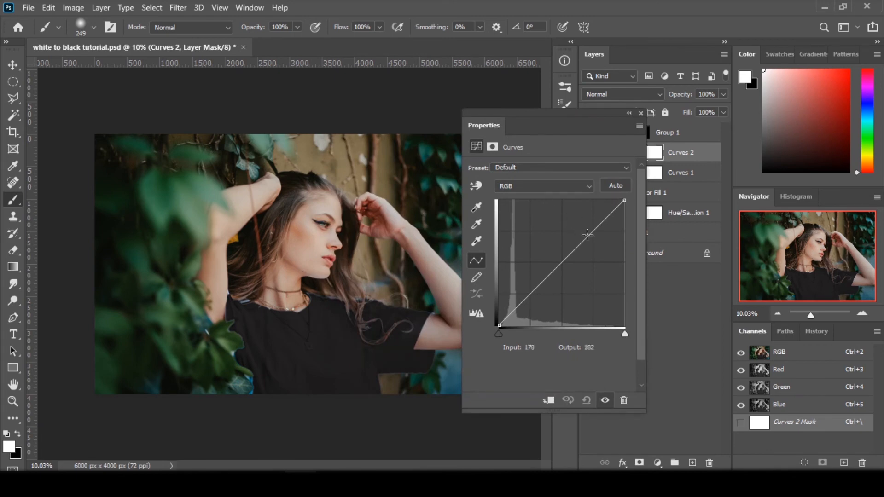
left_click_drag(573, 251, 573, 213)
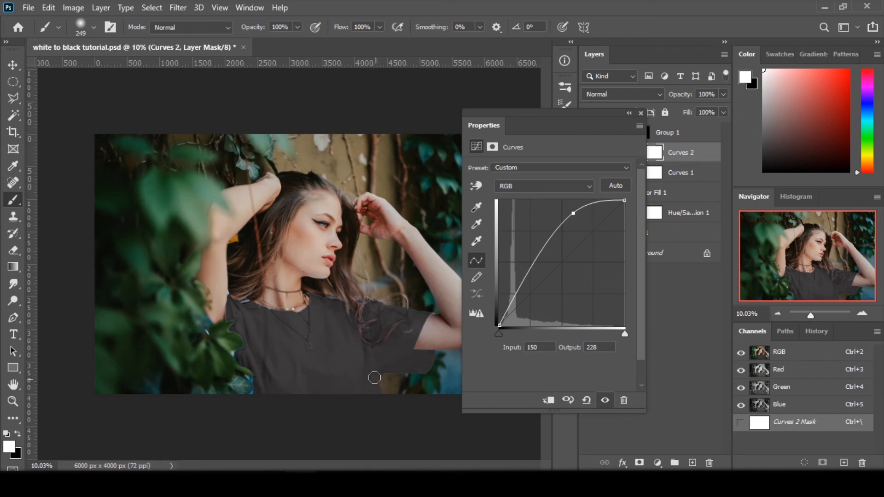
left_click(640, 114)
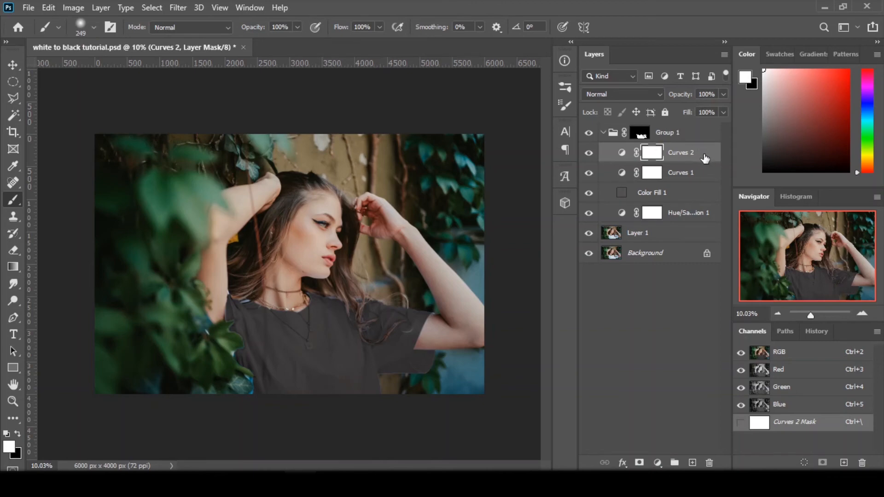
Step: Limit Curves 2 to the lighter tones by splitting the Underlying Layer black Blend If slider to 25 / 50
key("ctrl+2")
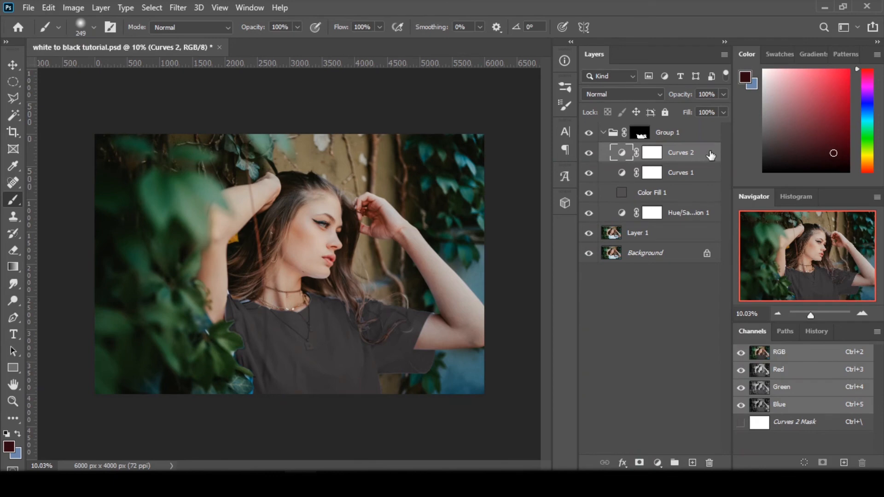
double_click(710, 153)
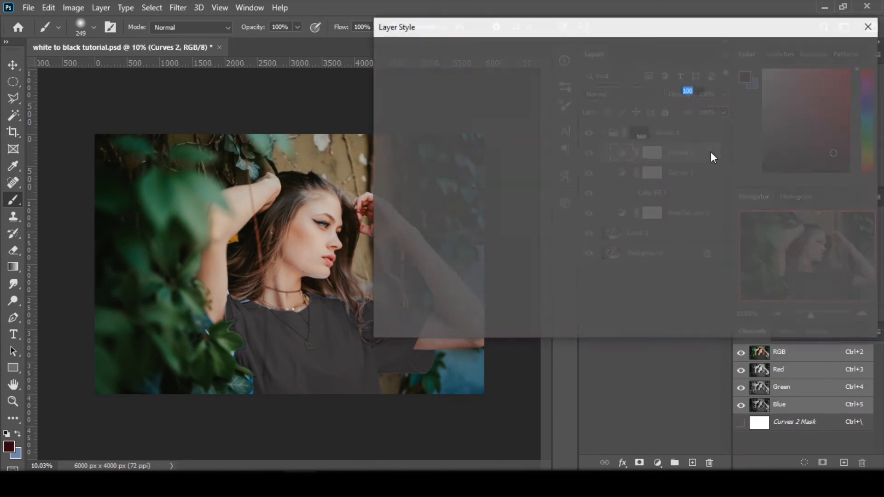
left_click_drag(556, 28, 642, 23)
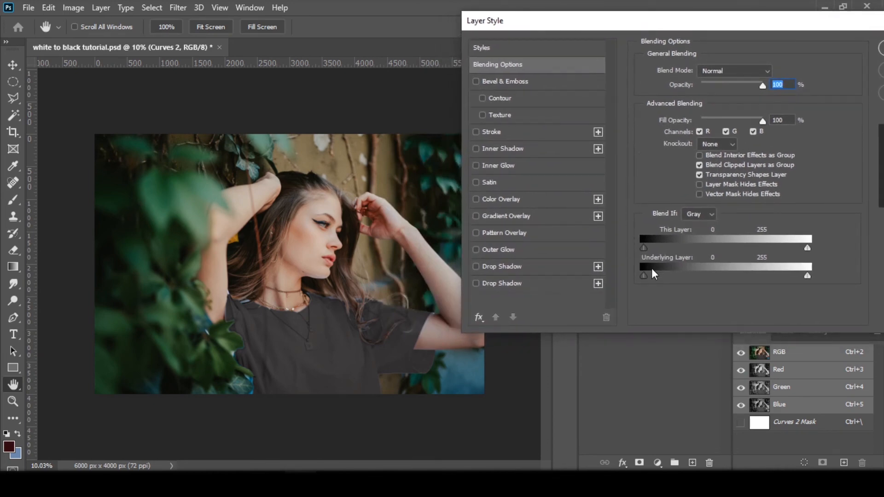
left_click_drag(645, 275, 678, 275)
key("alt")
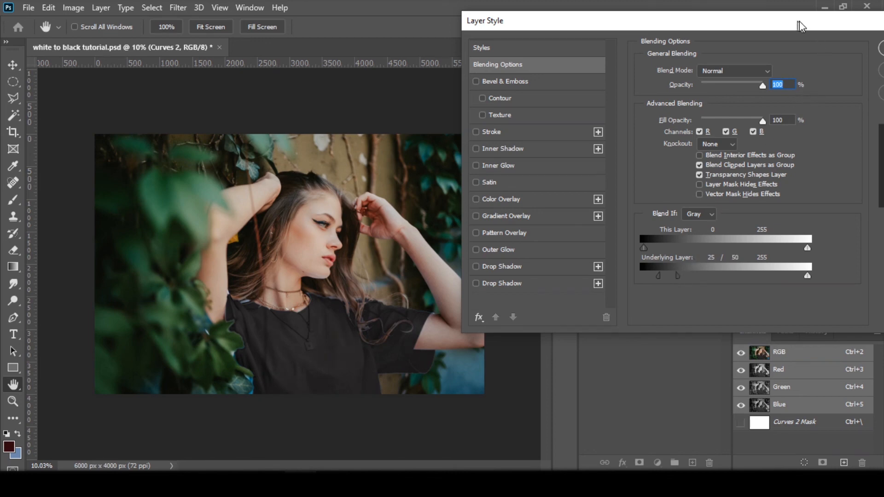
left_click_drag(797, 21, 690, 30)
left_click(810, 57)
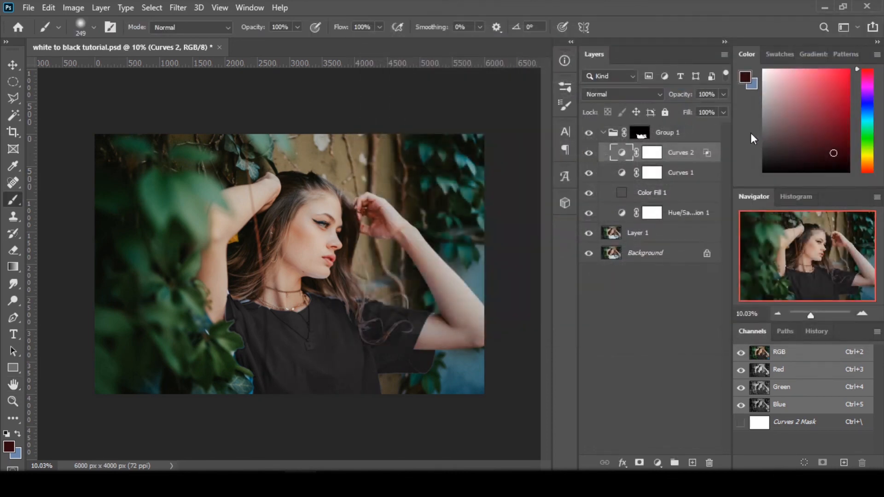
Step: Set the Color Fill 1 colour to the warm dark grey 4c4848
double_click(621, 192)
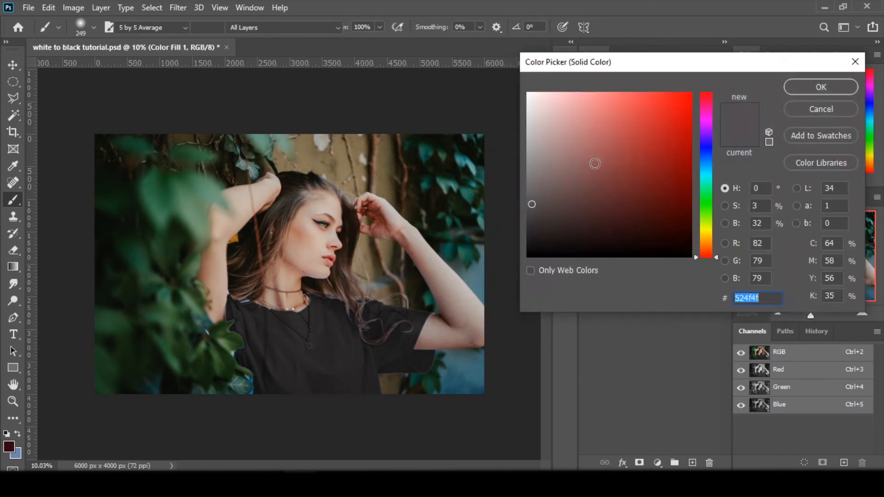
left_click_drag(533, 202, 536, 208)
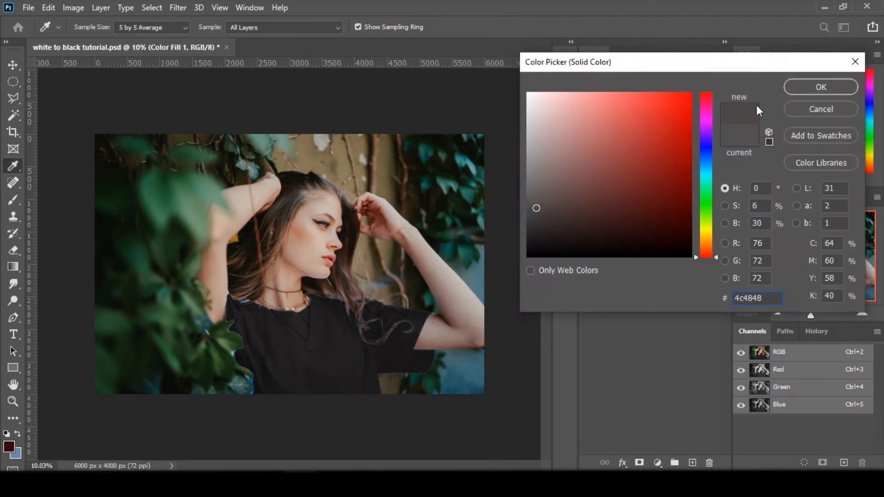
left_click(805, 86)
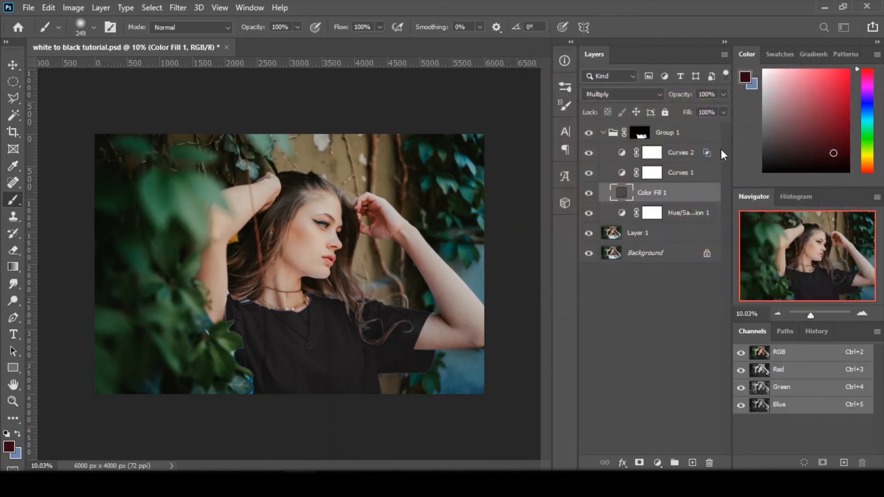
Step: Add a third Curves adjustment layer above Curves 2 and brighten the shirt with a point at input 147, output 205
left_click(654, 158)
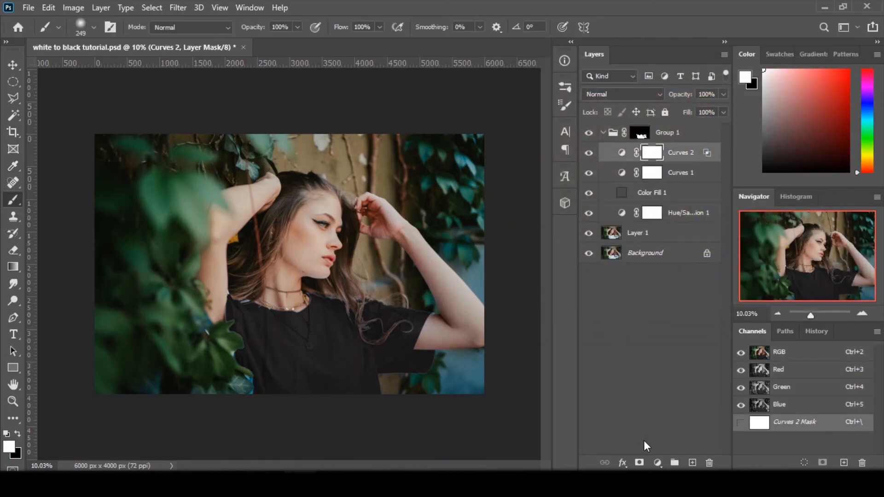
left_click(657, 463)
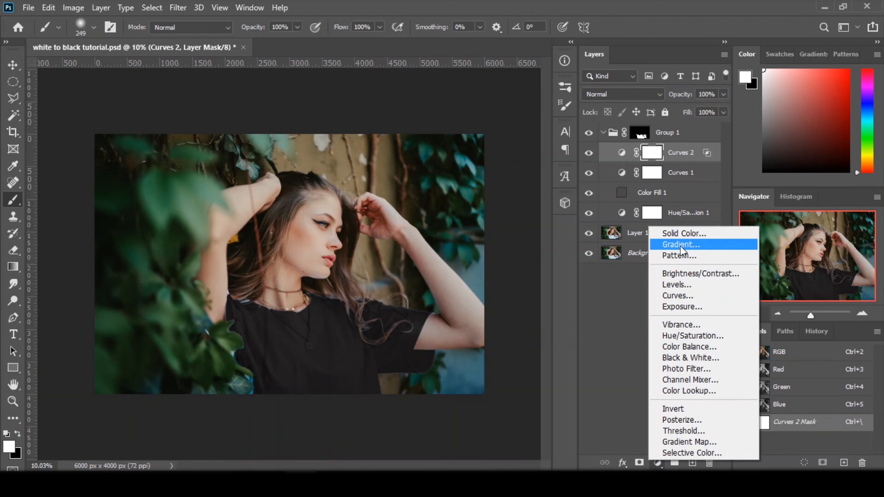
left_click(683, 296)
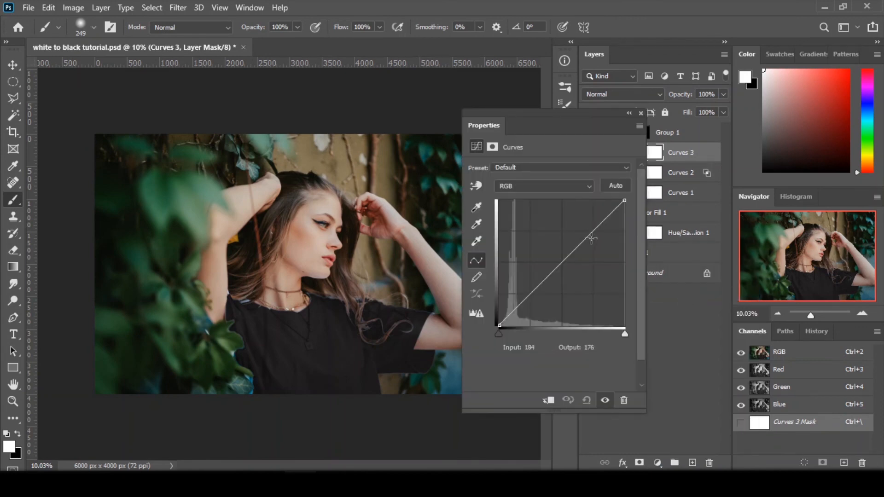
left_click_drag(589, 234, 571, 221)
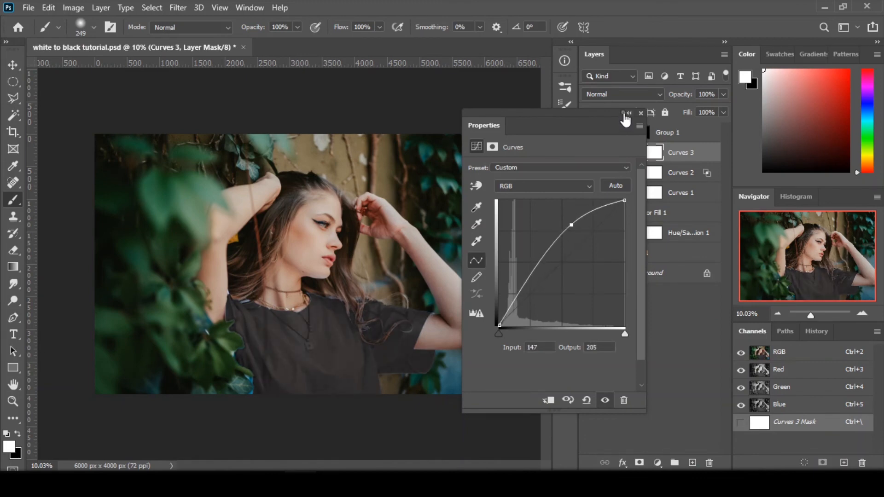
Step: Limit Curves 3 to the lighter tones by splitting the Underlying Layer black Blend If slider to 19 / 62
left_click(628, 112)
double_click(709, 157)
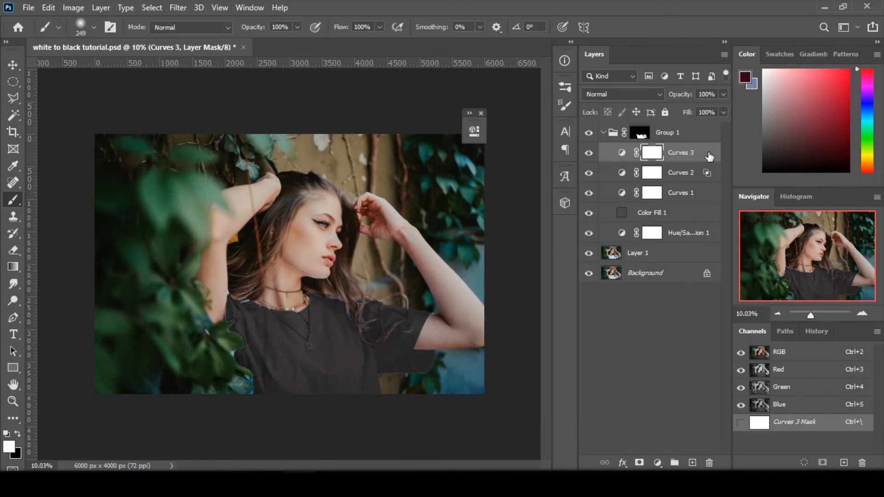
double_click(709, 157)
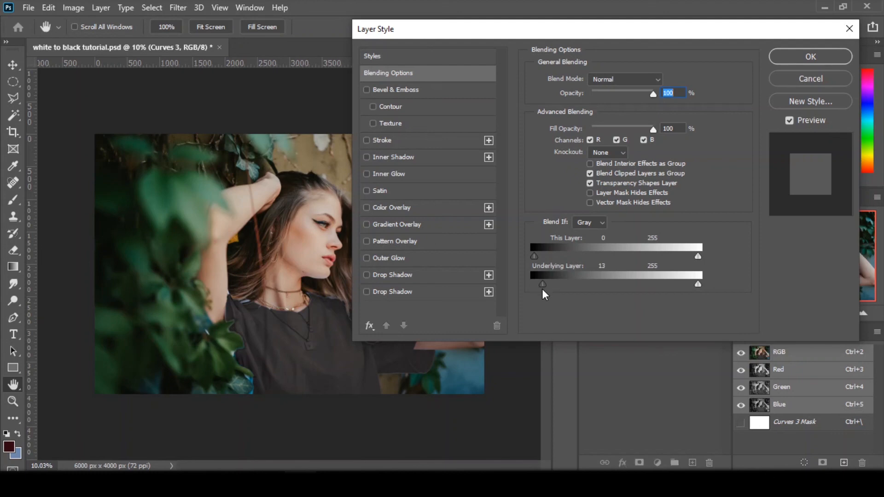
left_click_drag(539, 286, 551, 284)
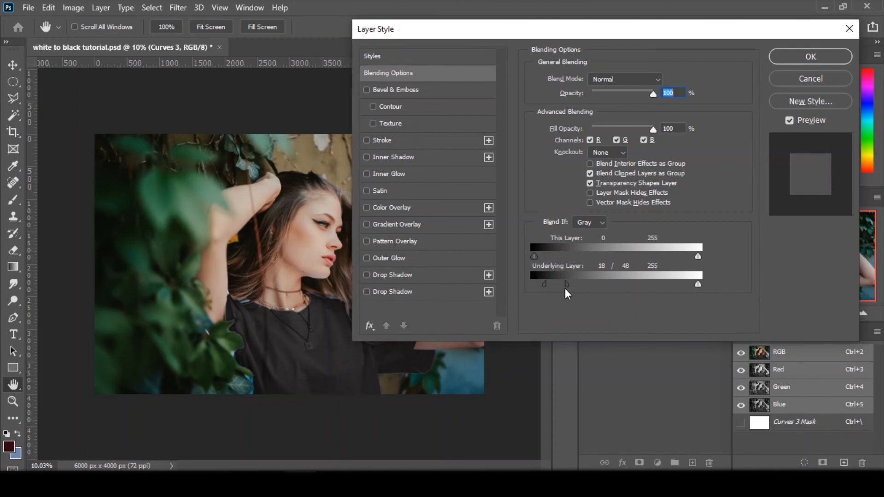
left_click_drag(545, 283, 567, 284)
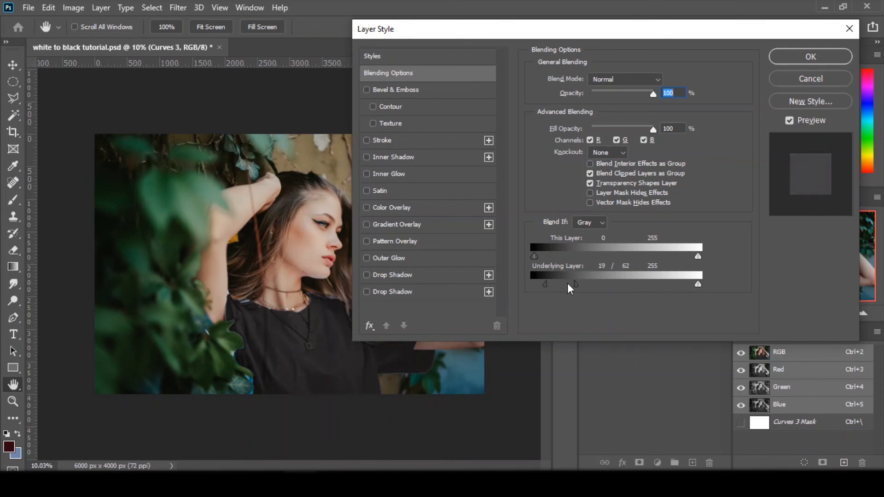
left_click(809, 57)
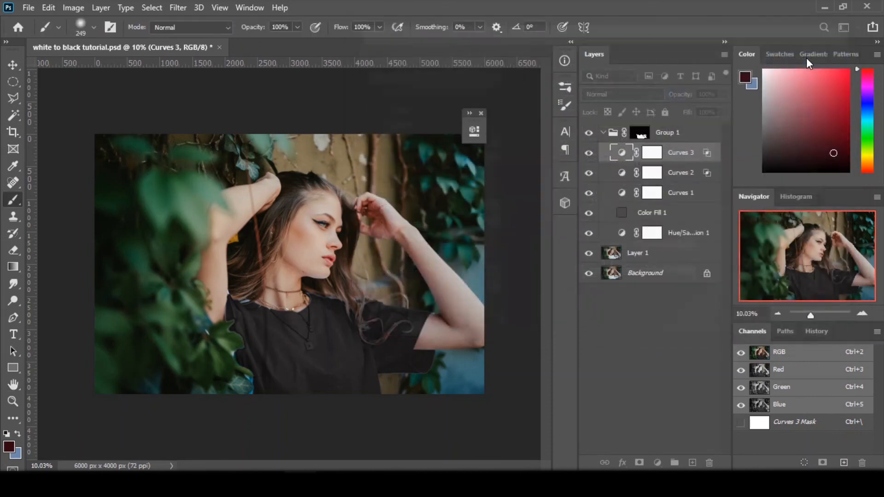
Step: Reduce the Curves 3 layer's opacity to 70% and compare the shirt with that layer hidden and shown
left_click(723, 94)
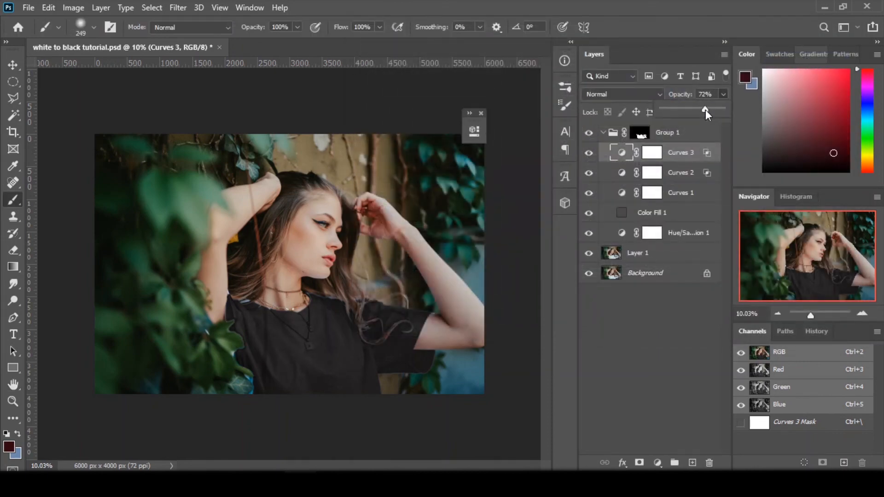
left_click_drag(704, 111, 704, 111)
left_click(588, 159)
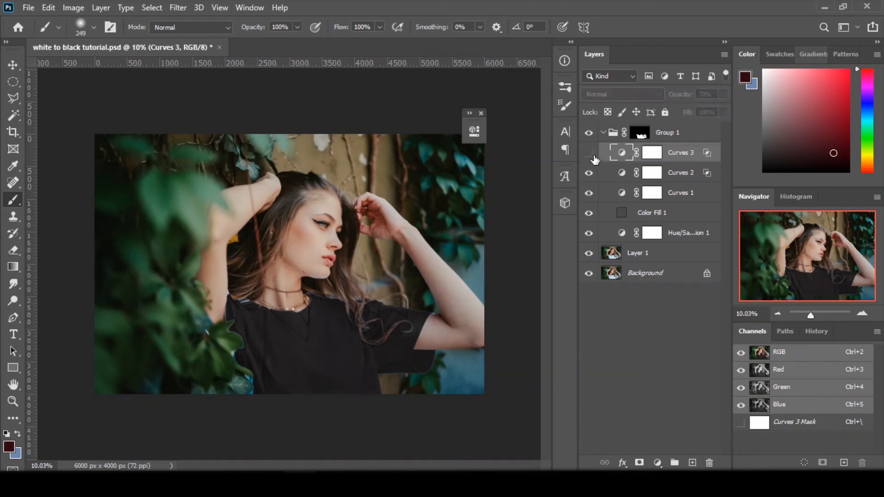
left_click(595, 159)
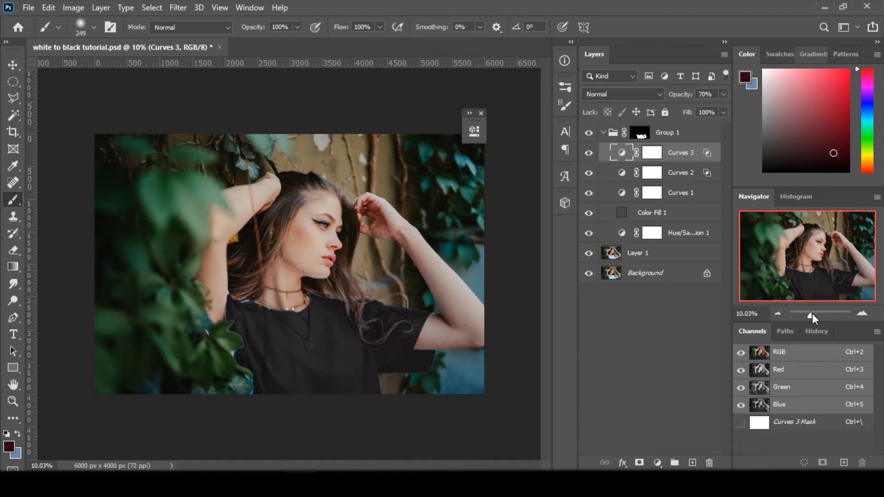
Step: Examine the black shirt's fabric, folds and edges up close and in the full picture, and dismiss the collapsed Properties panel
left_click_drag(808, 314, 816, 316)
left_click_drag(818, 245, 803, 289)
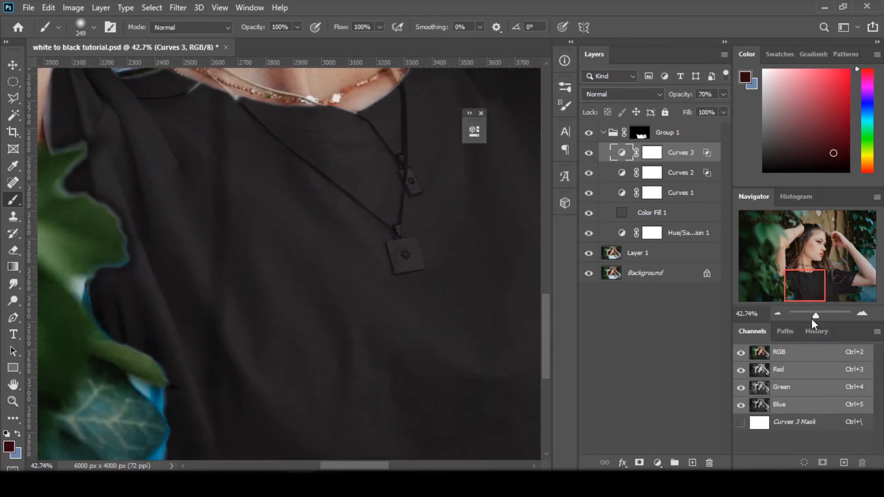
left_click(811, 316)
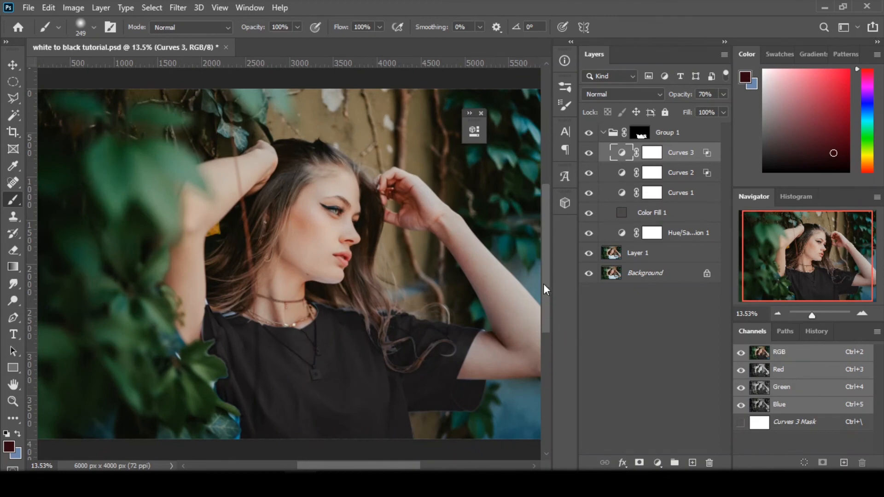
left_click(481, 113)
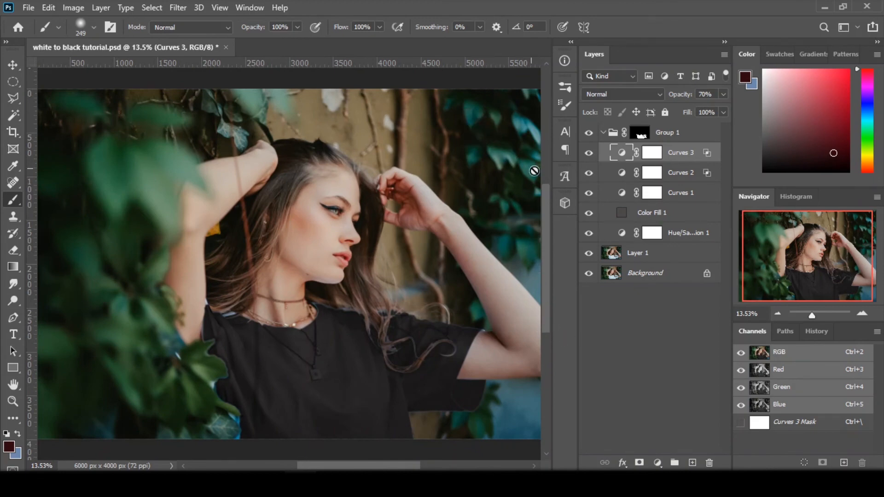